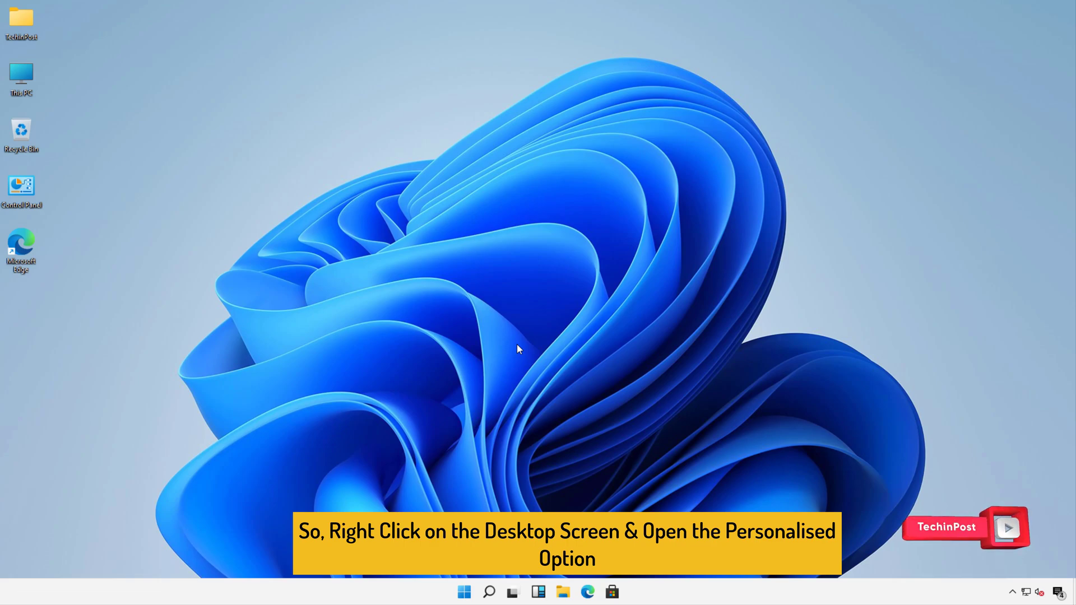
Open the desktop's background personalization settings and move the window aside to uncover the wallpaper
right_click(447, 366)
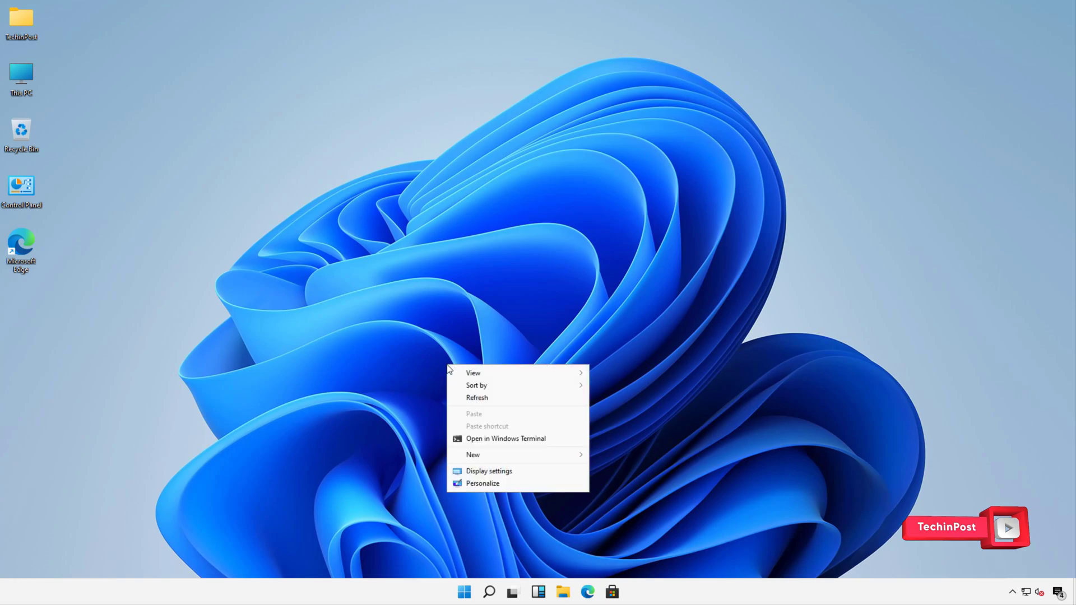
click(483, 483)
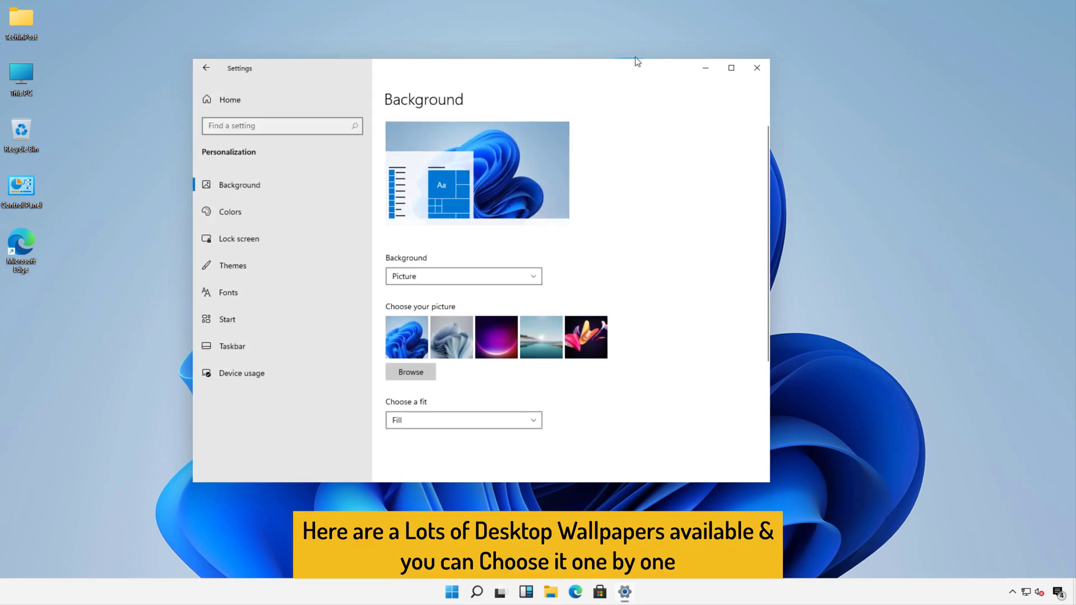
drag(656, 69, 922, 71)
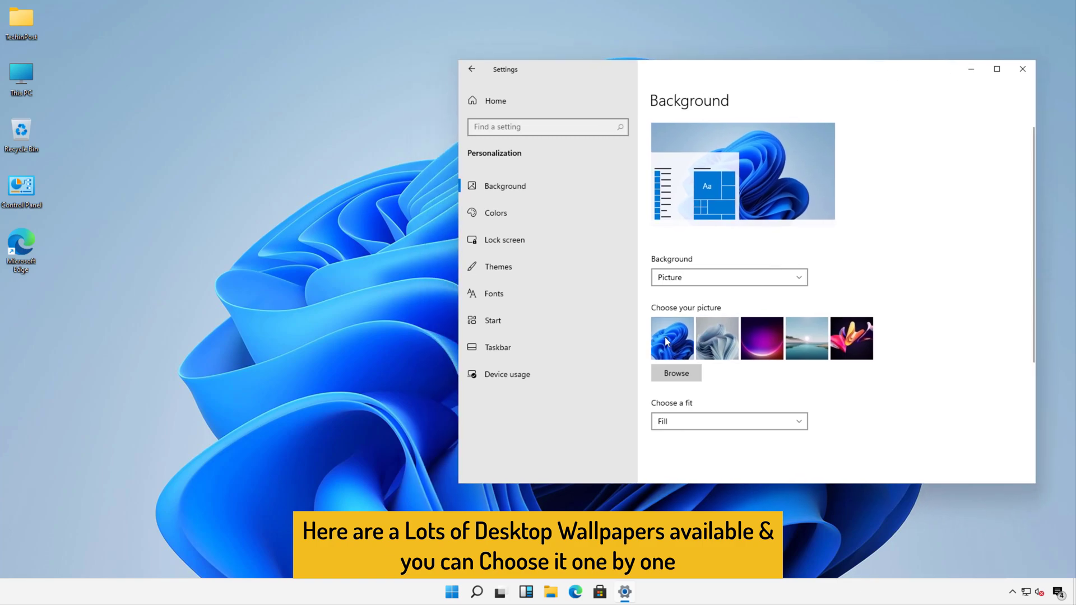
Try the built-in wallpapers one by one: the grey flower, purple glow, lake sunrise and colorful petals pictures
click(728, 341)
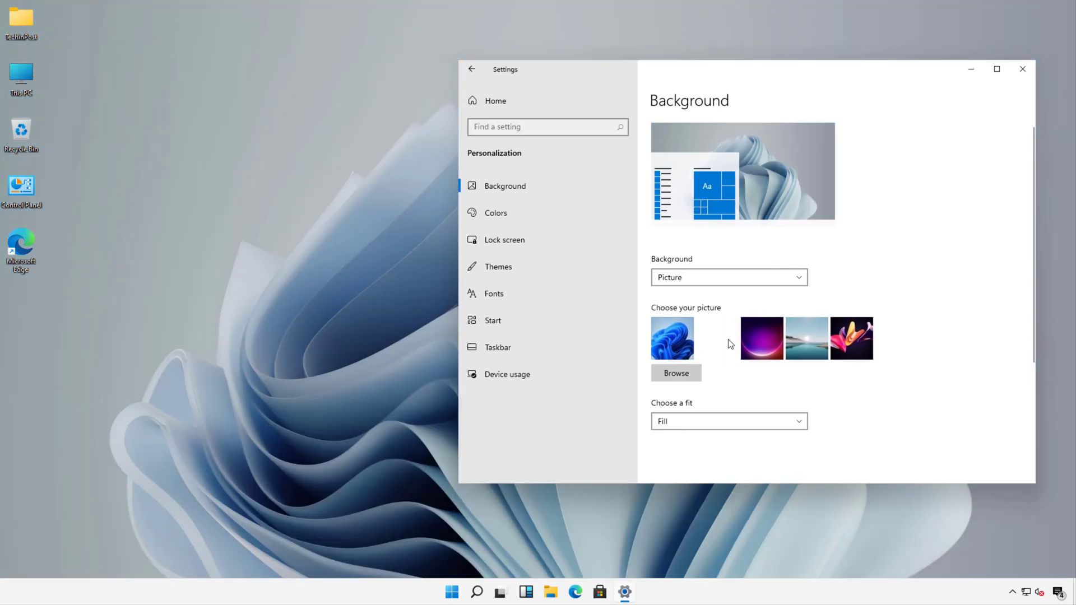
drag(787, 73, 658, 76)
click(624, 337)
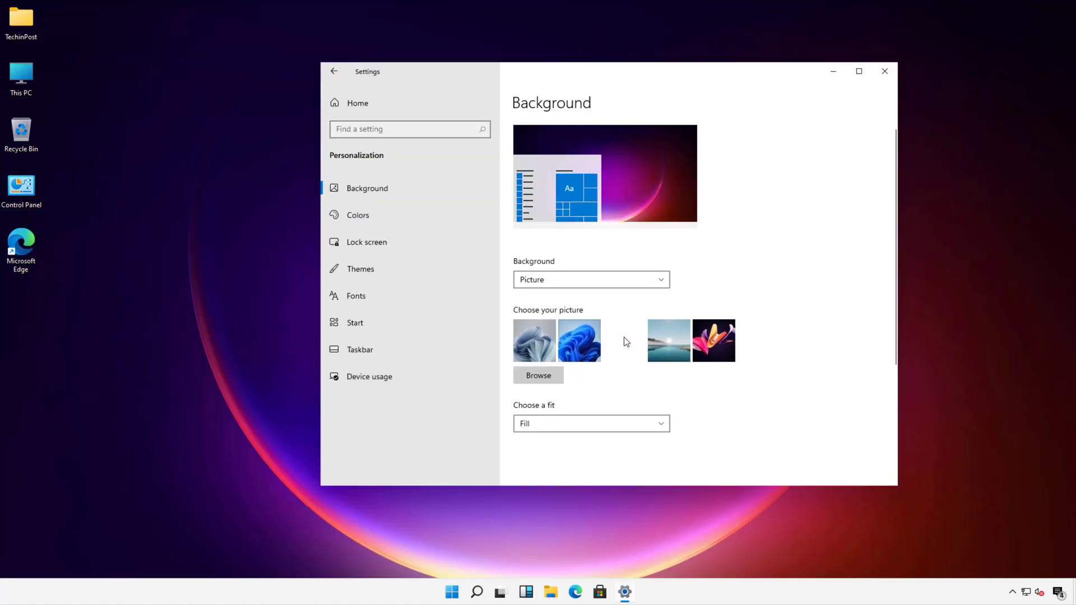
drag(678, 76, 603, 583)
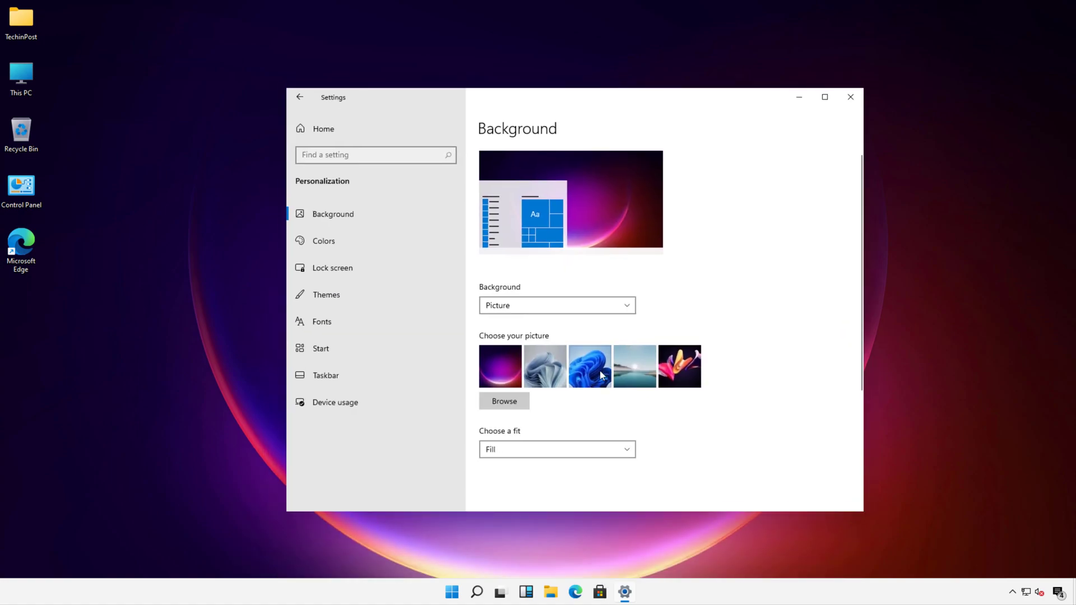
click(637, 369)
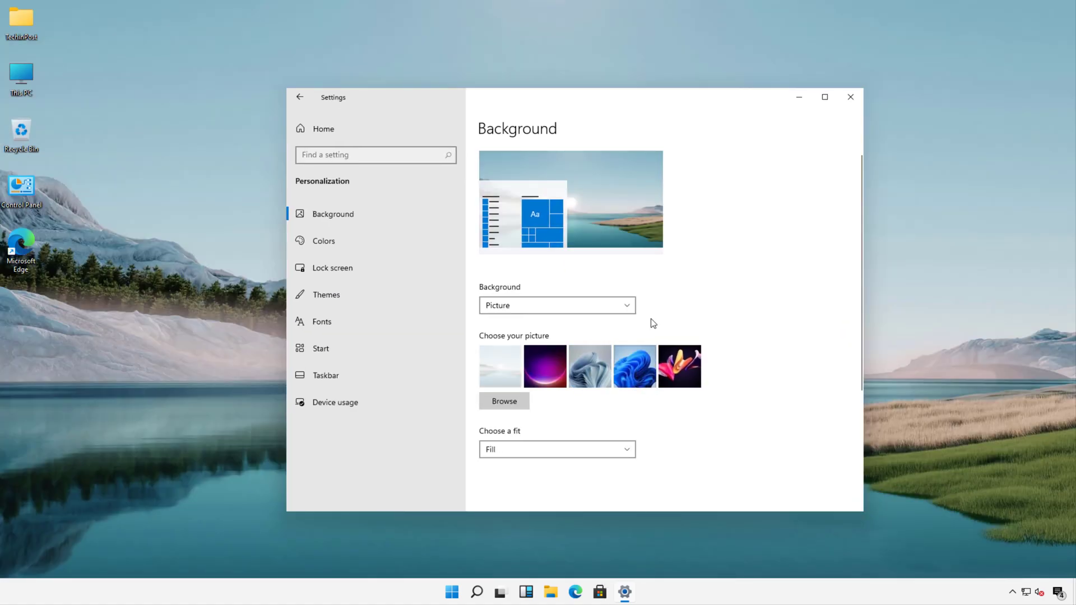
drag(617, 97, 733, 126)
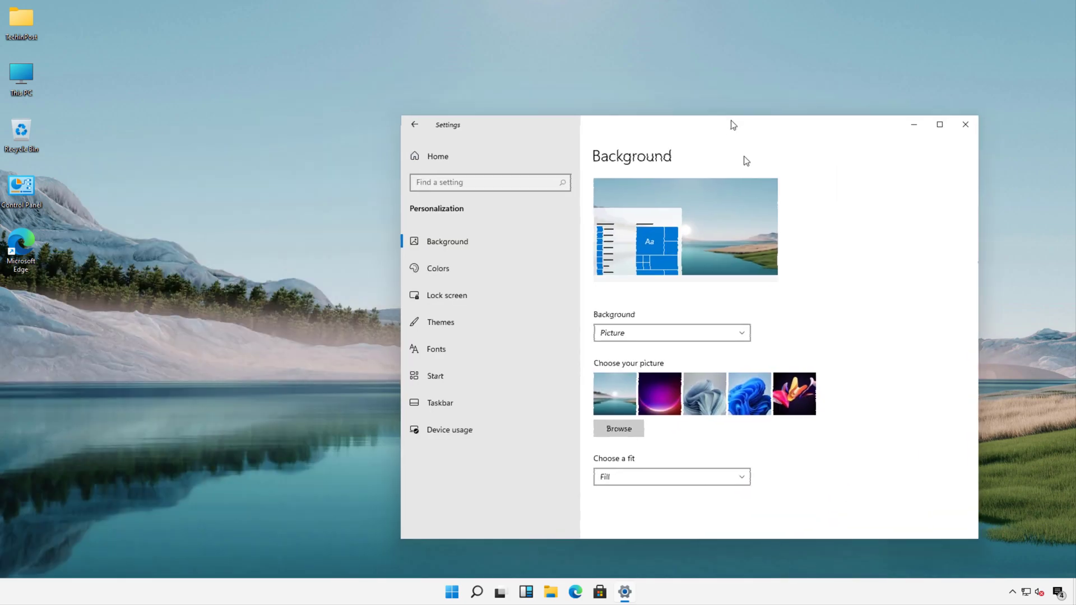
click(793, 390)
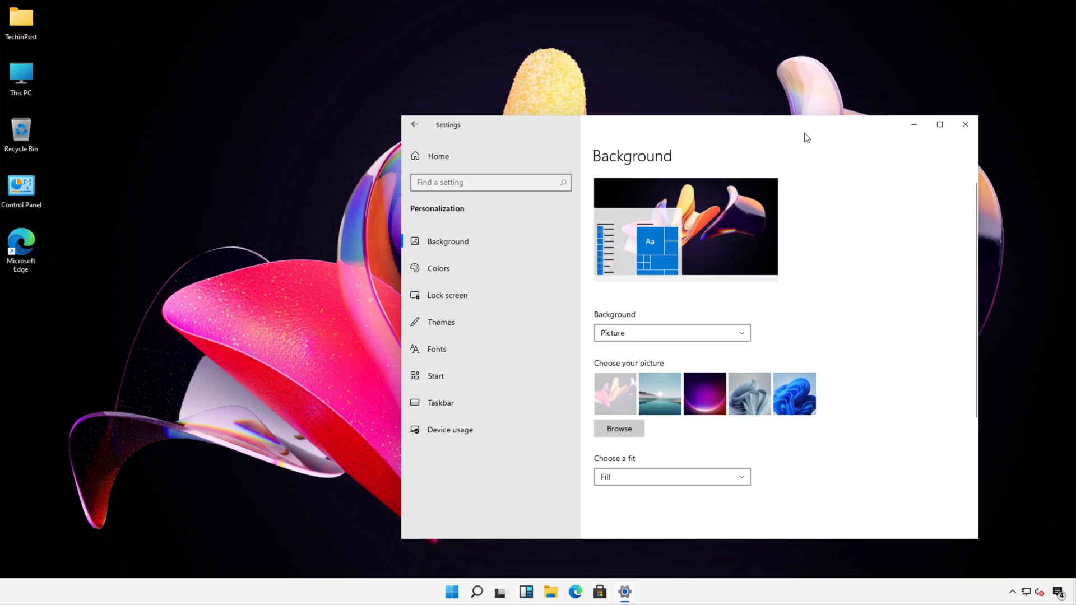
drag(814, 129, 690, 134)
Switch the background to a solid color and try several swatches, including orange, red, magenta and teal, ending on green
click(623, 338)
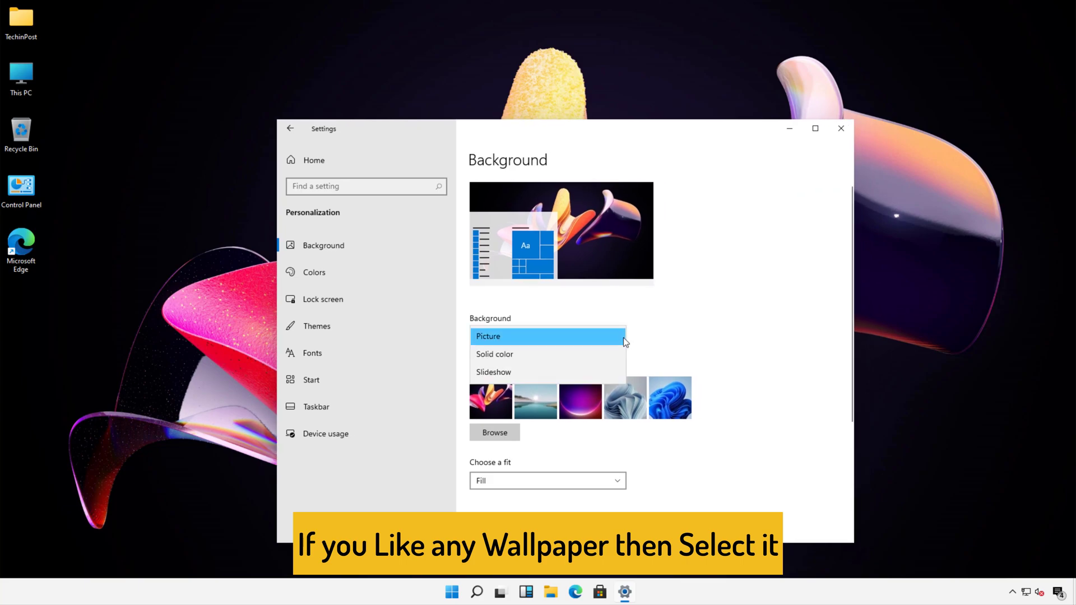
click(543, 354)
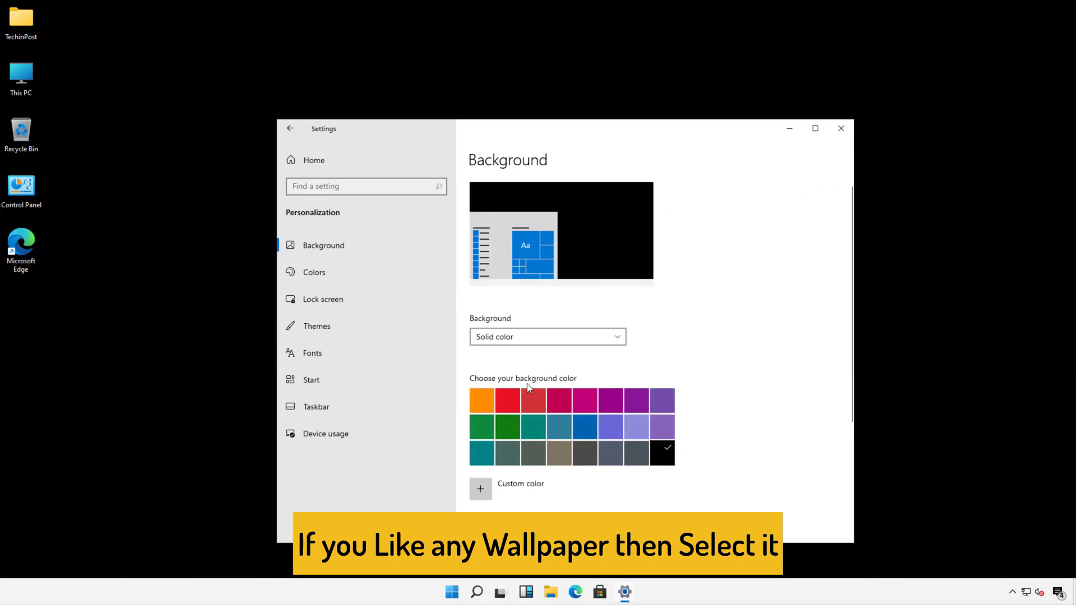
click(485, 408)
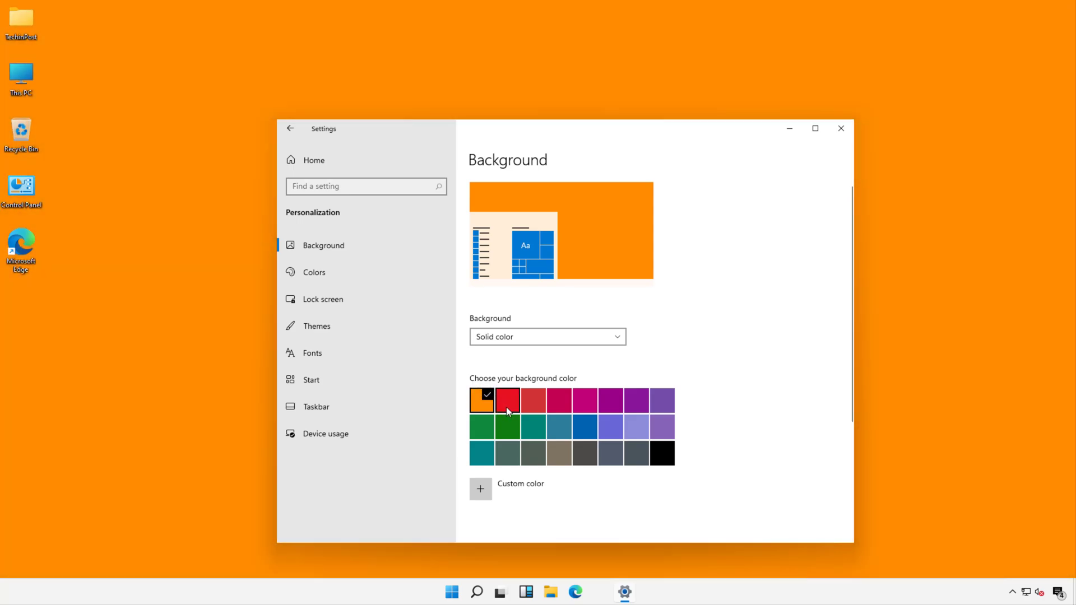
click(506, 407)
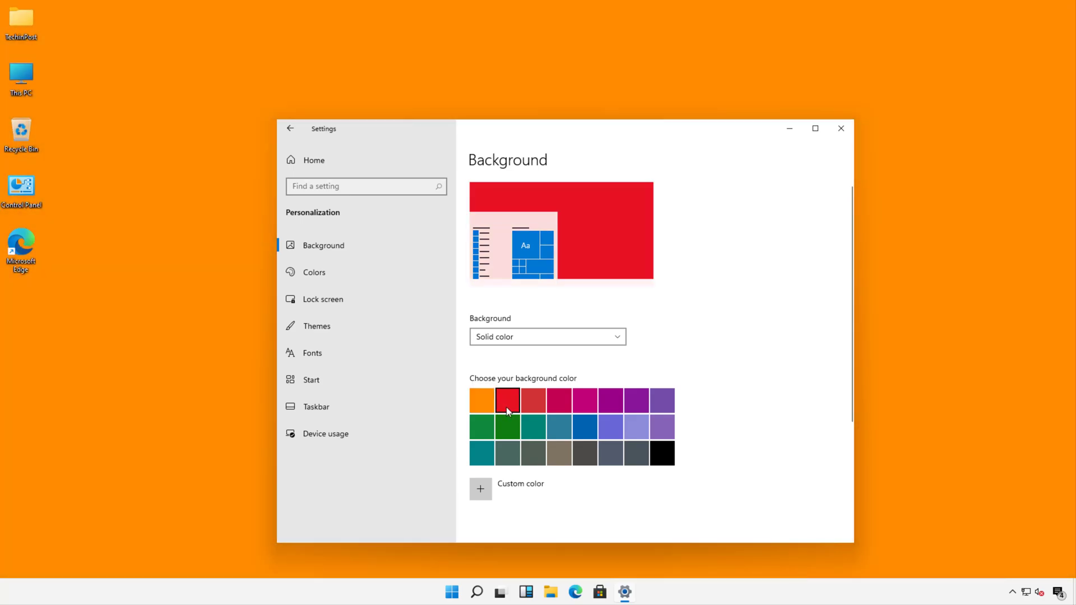
click(535, 411)
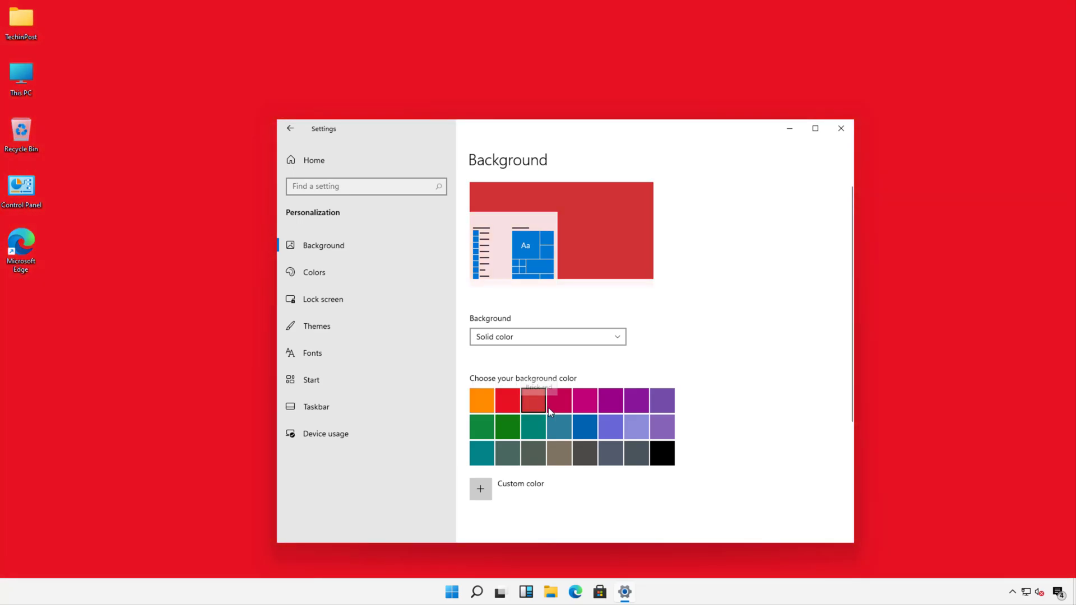
click(589, 412)
click(611, 452)
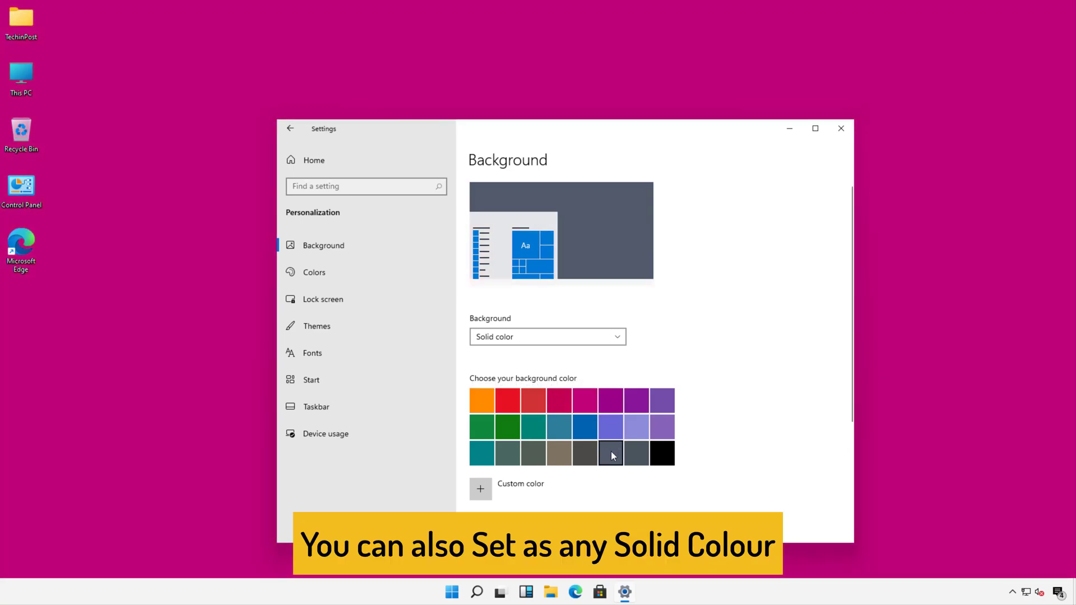
click(633, 457)
click(480, 451)
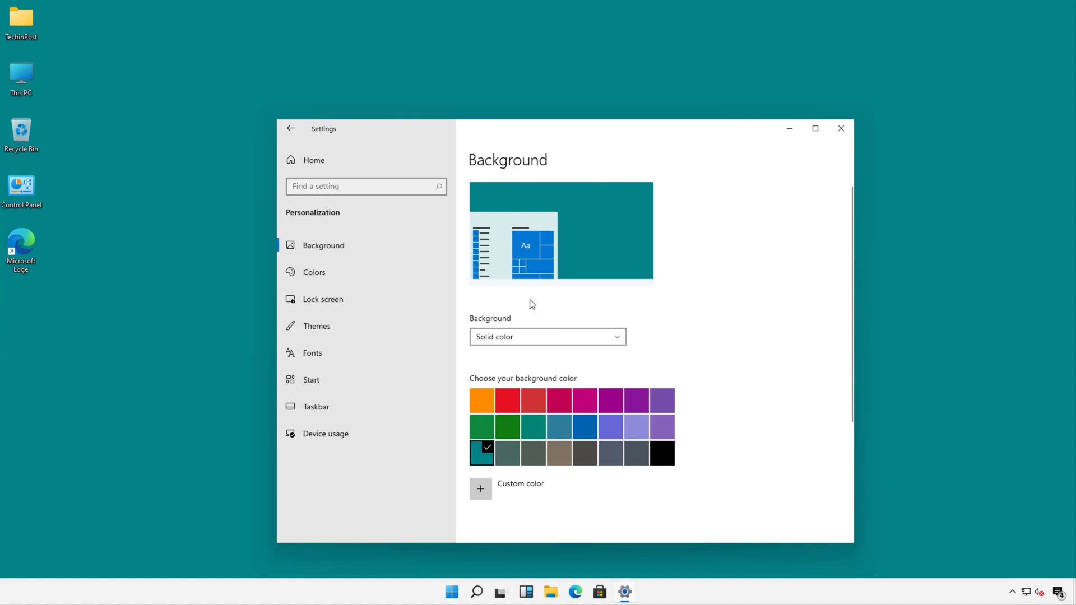
click(488, 428)
Set the background to a slideshow that changes the picture every 1 minute, with shuffle turned on
drag(699, 141, 662, 119)
click(549, 330)
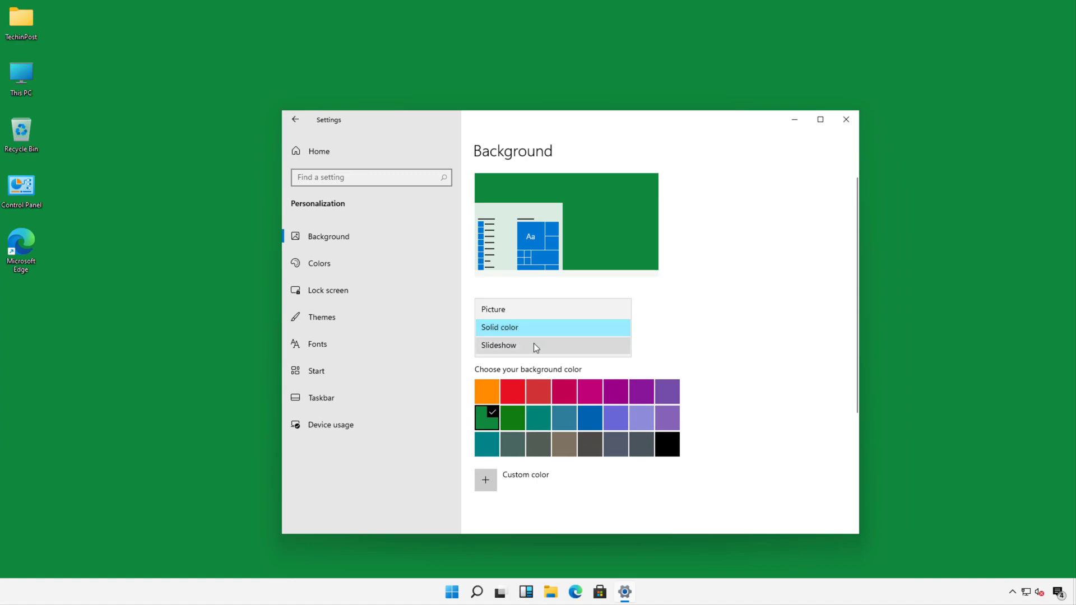
click(532, 347)
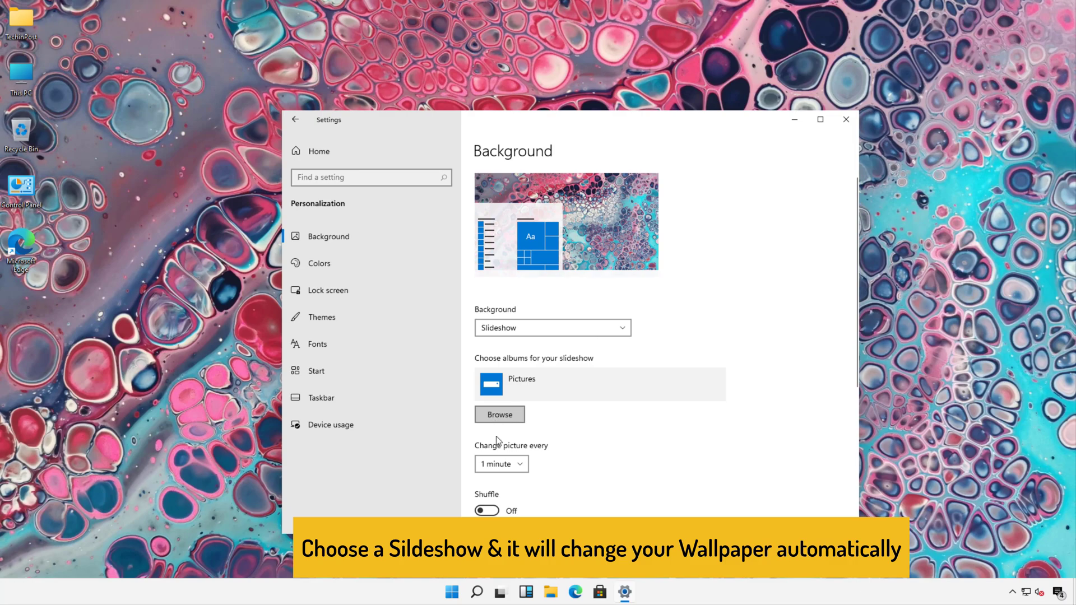
click(502, 465)
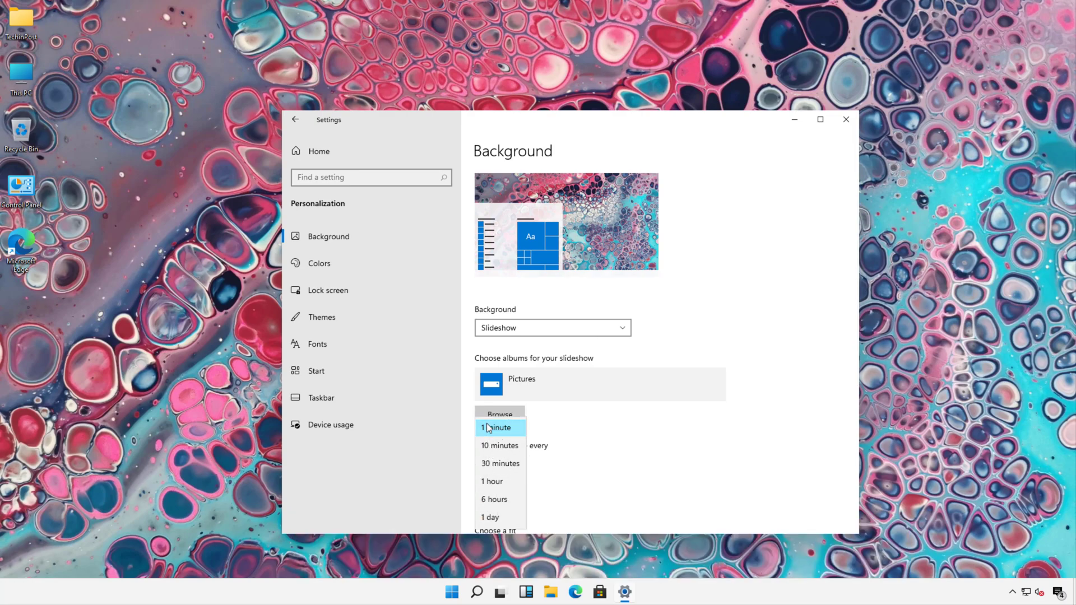
click(487, 428)
scroll(527, 476, down, 2)
click(498, 451)
scroll(533, 437, up, 2)
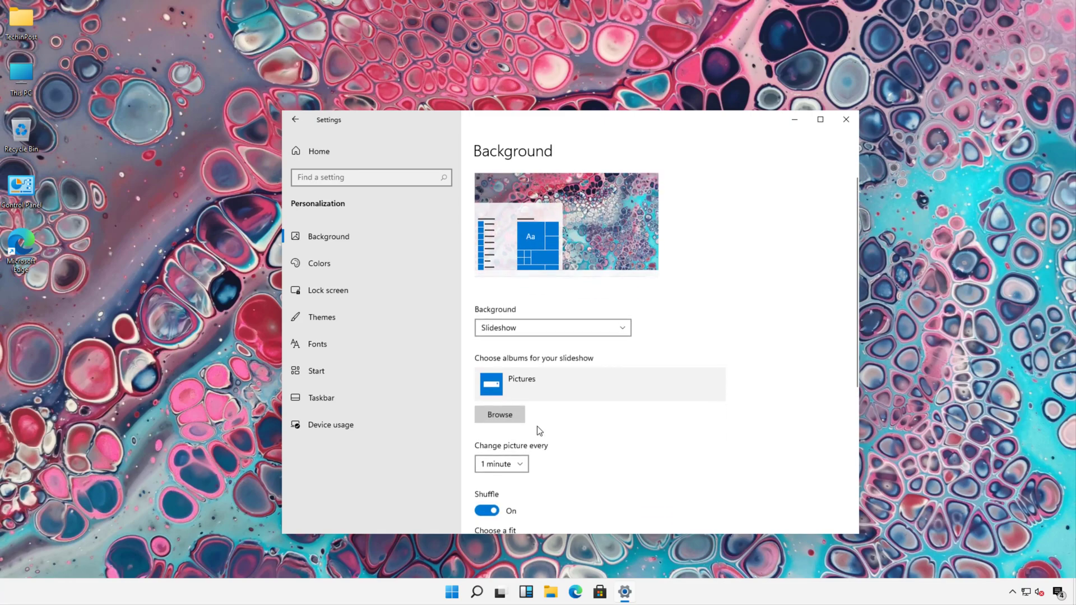
Browse the Pictures folder and its Camera Roll subfolder for a slideshow album, leaving the album choice as it is
click(500, 415)
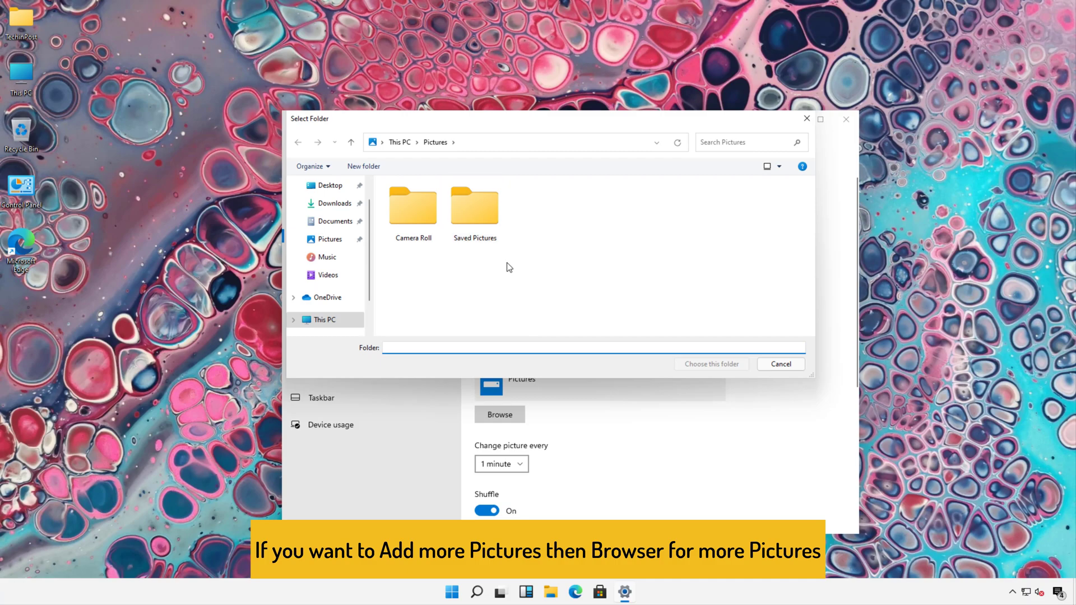
click(332, 244)
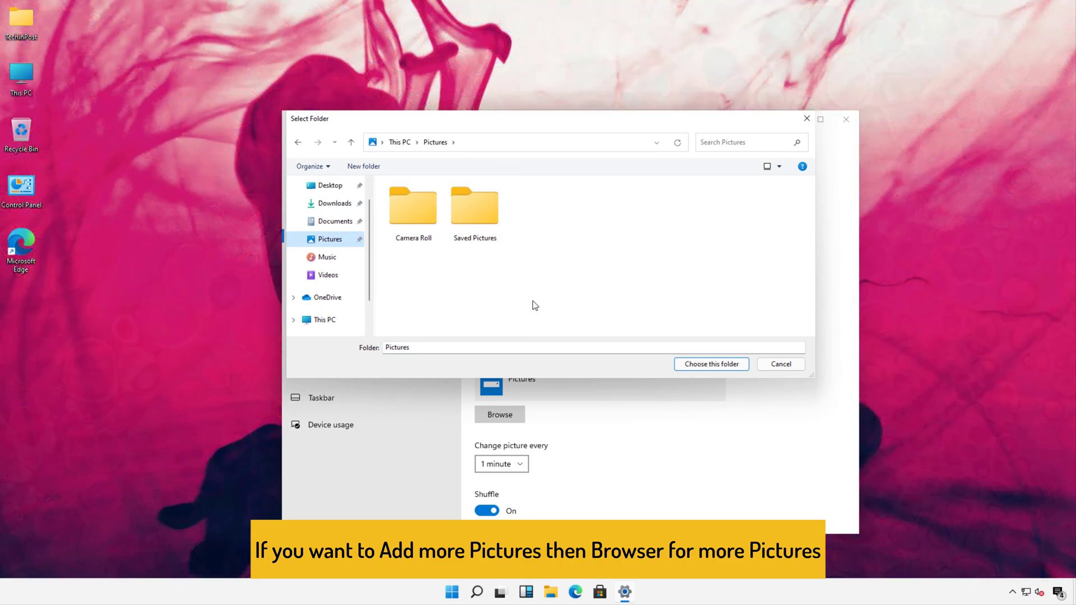
double_click(408, 212)
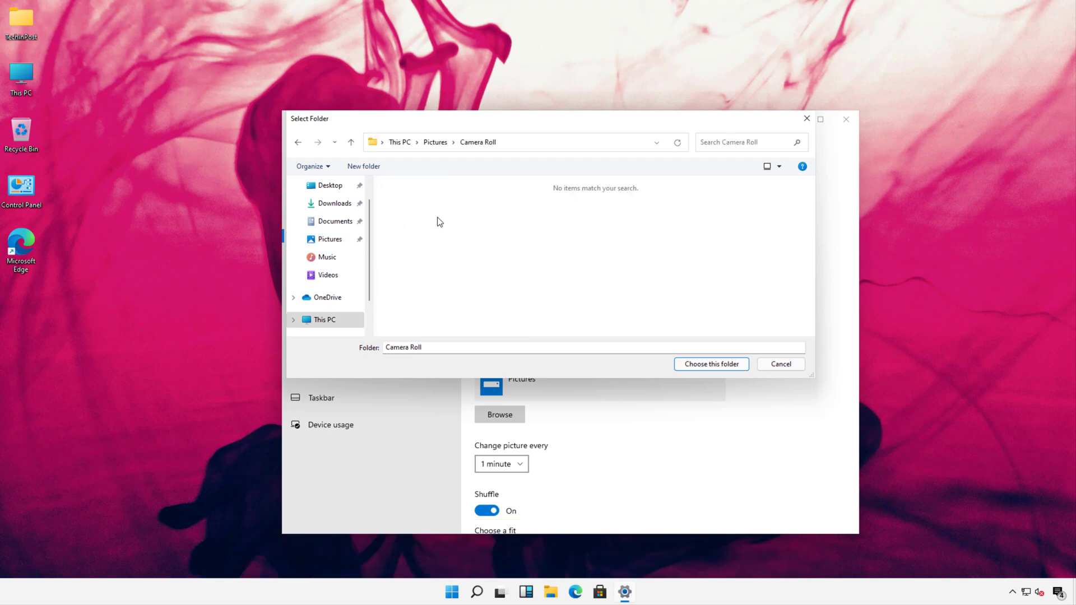
click(781, 365)
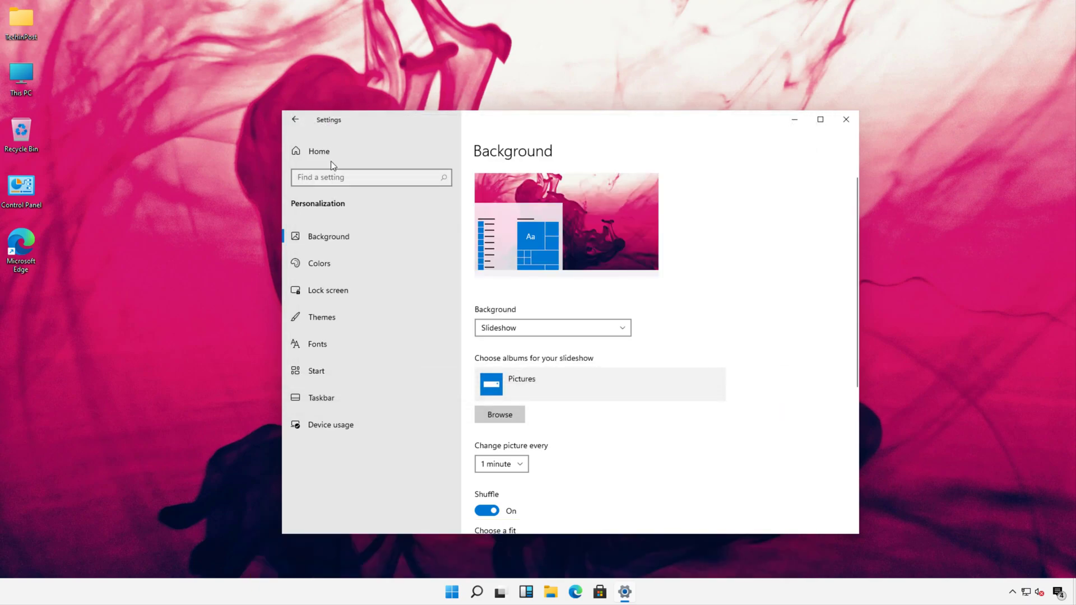
Switch to File Explorer, view wallpaper images 1 to 4 in the Pictures folder beside the settings, and close the folder
double_click(31, 83)
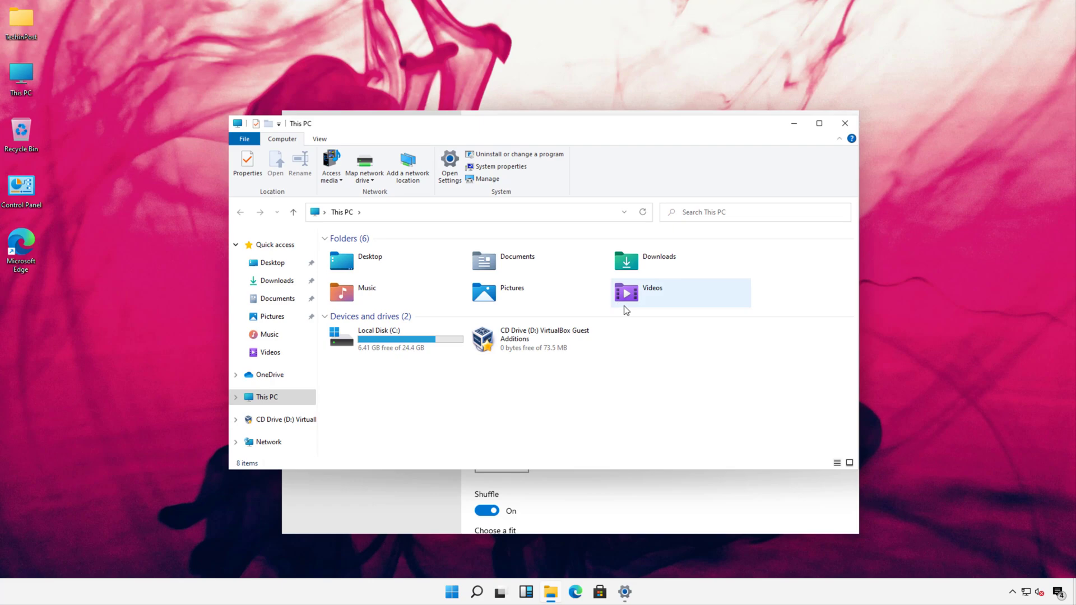
click(505, 302)
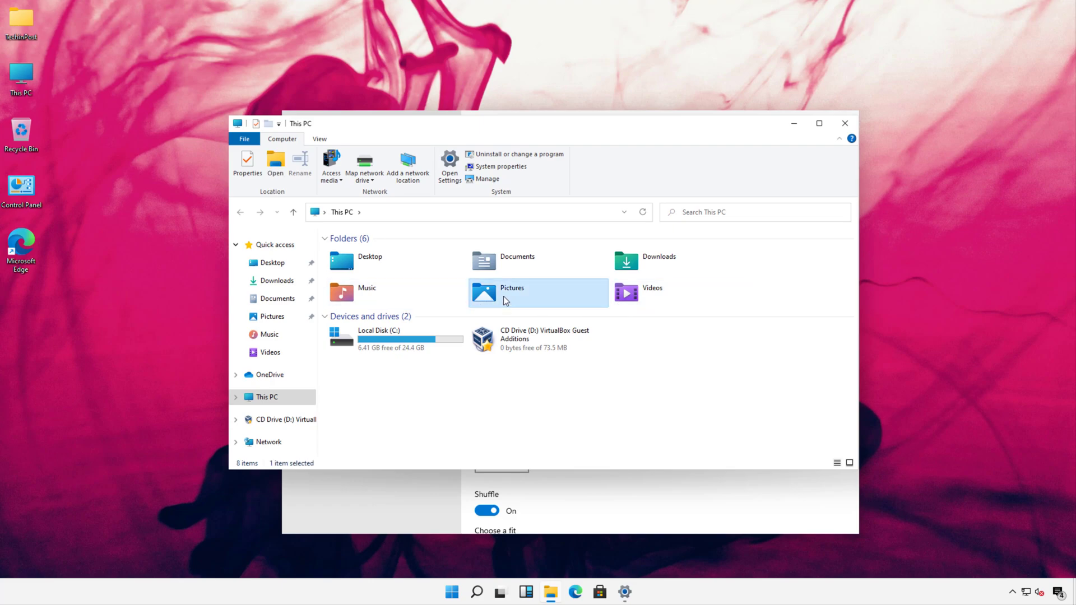
double_click(503, 296)
drag(507, 339, 719, 271)
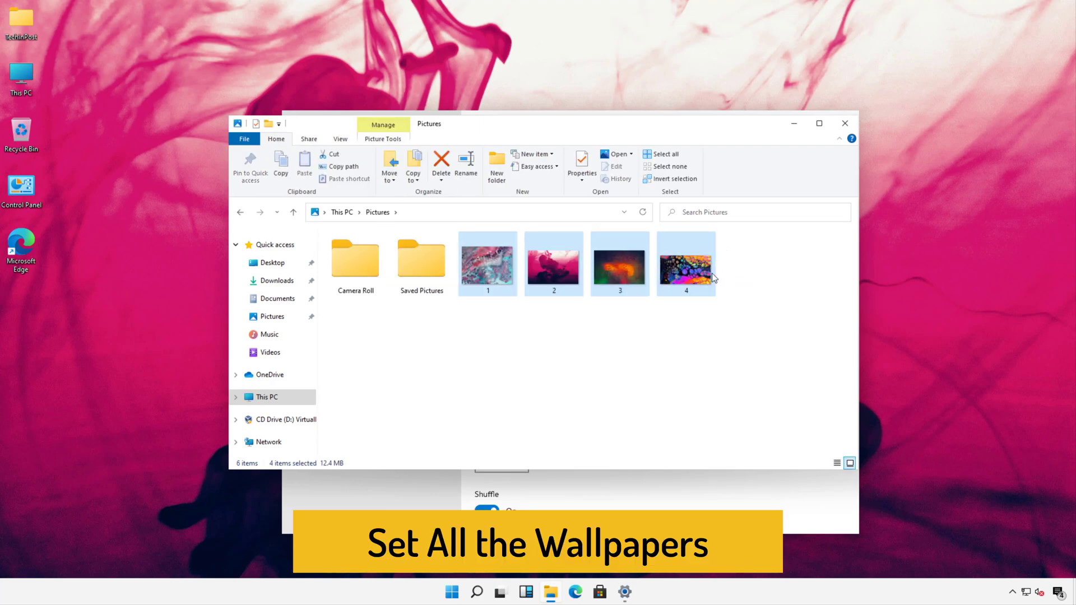
drag(653, 136, 939, 264)
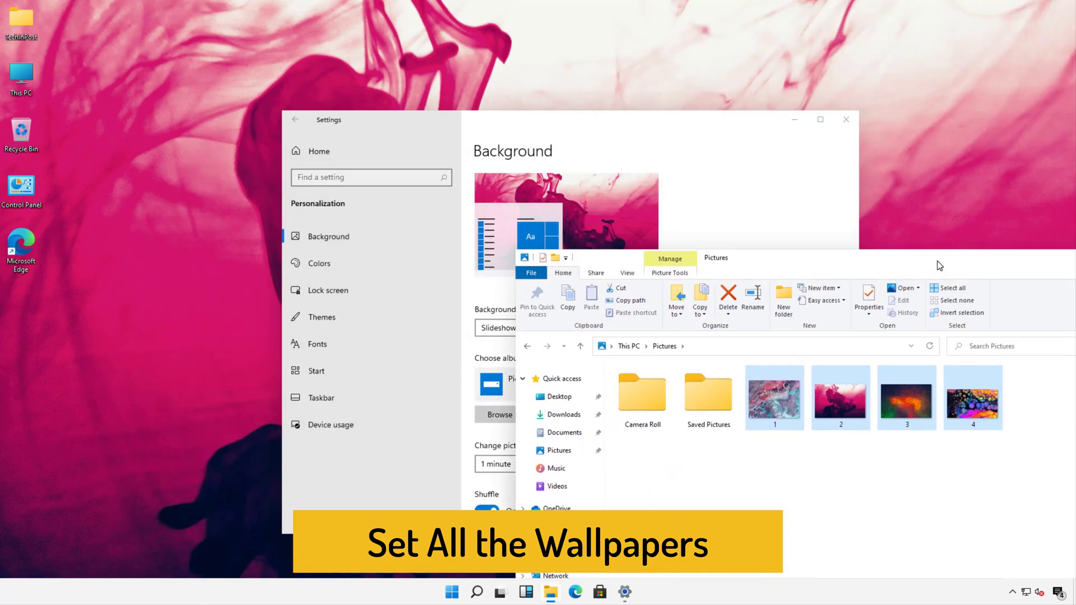
drag(936, 265, 833, 257)
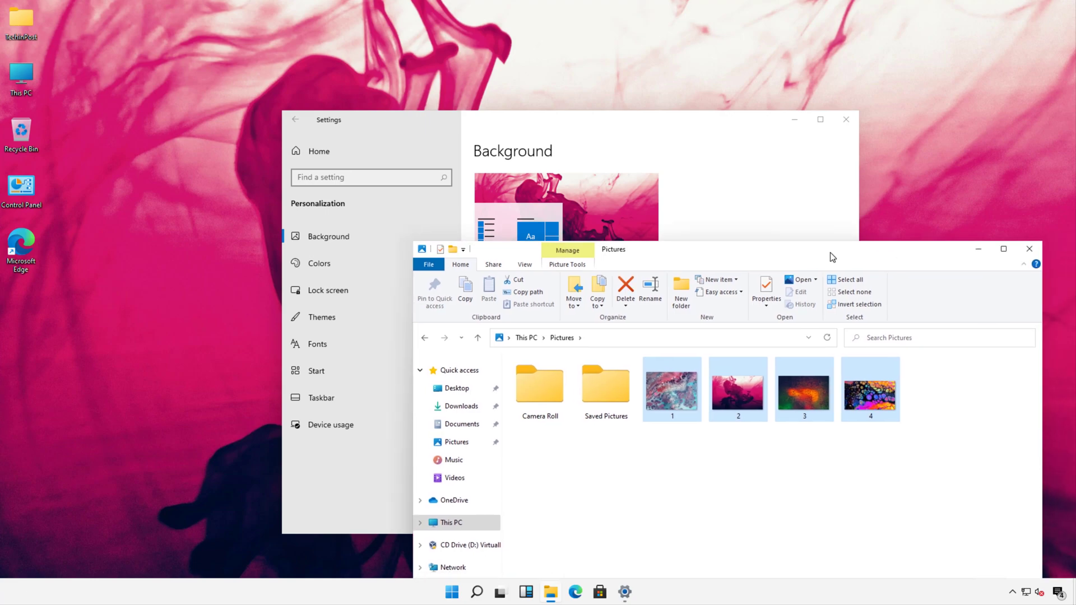
click(1029, 251)
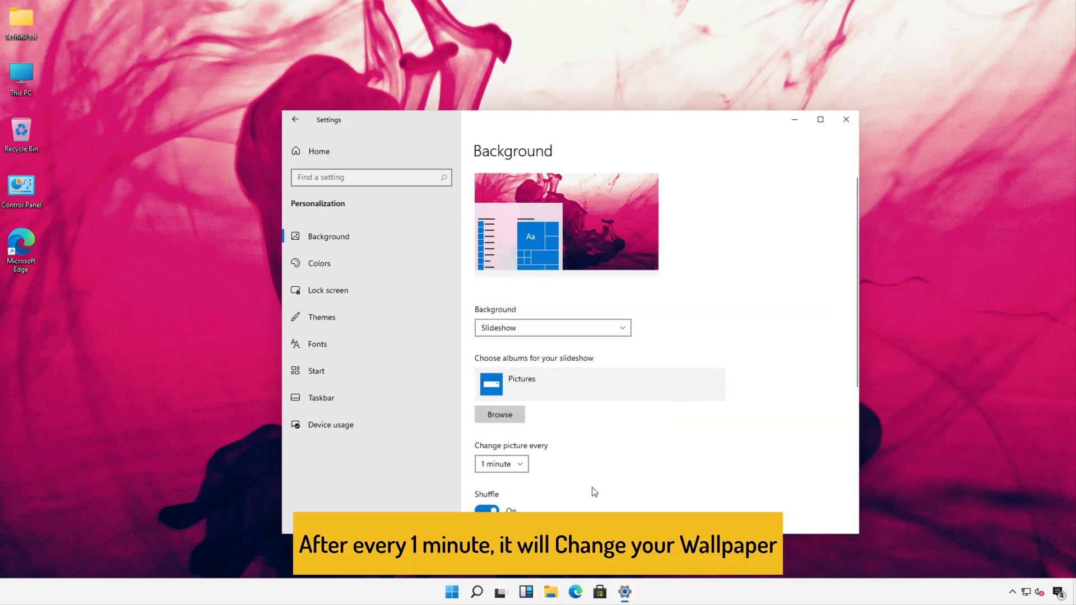
Open the Themes settings and apply the Glow theme
scroll(744, 254, down, 3)
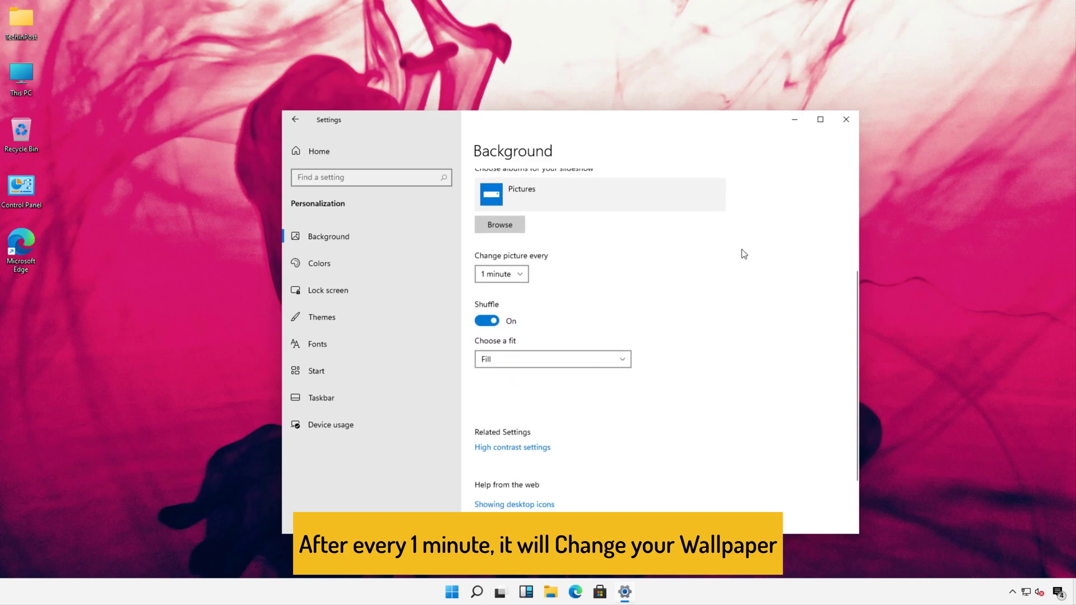
mouse_move(737, 128)
mouse_down()
mouse_move(779, 134)
mouse_move(732, 119)
mouse_up()
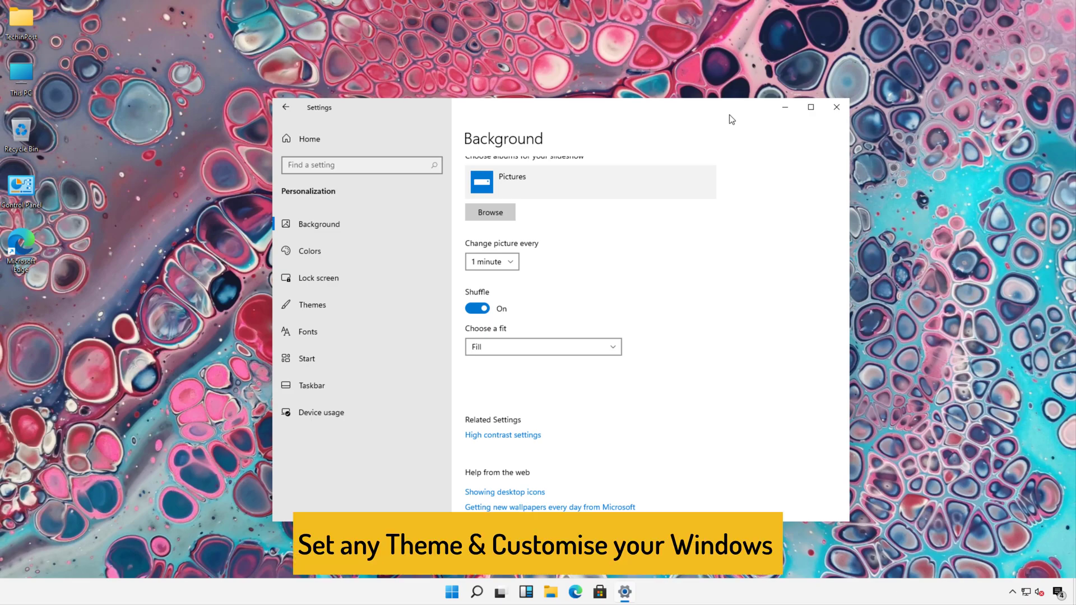
click(341, 304)
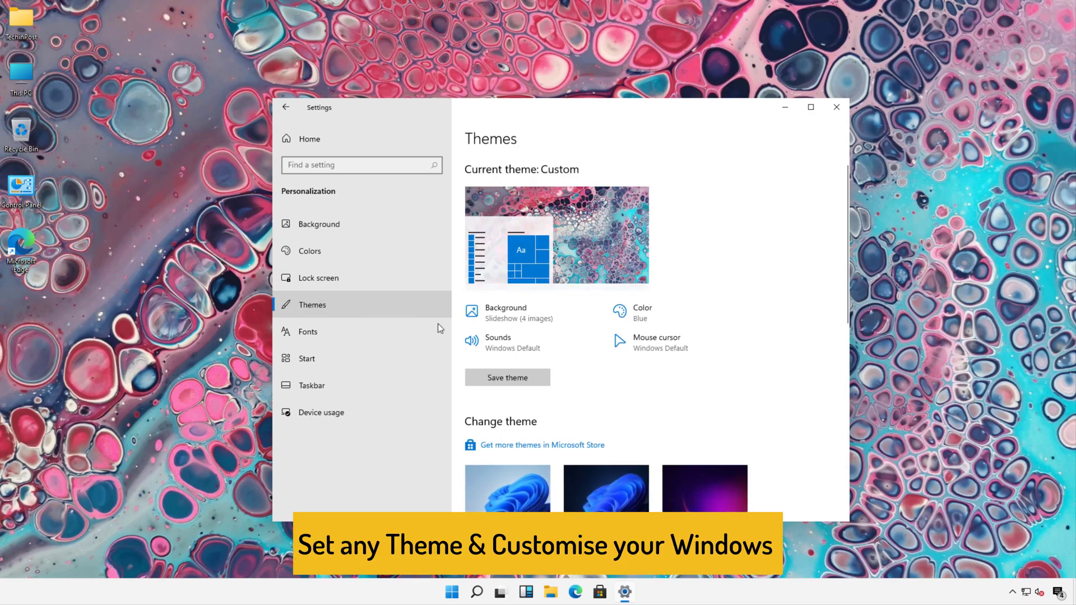
scroll(611, 358, down, 3)
scroll(611, 383, down, 1)
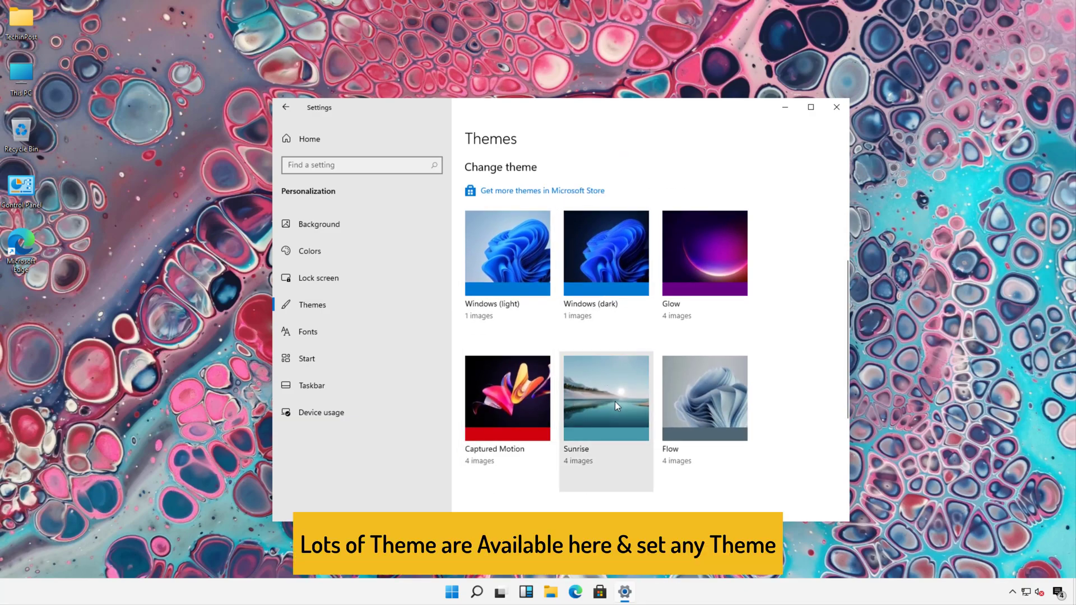
click(698, 275)
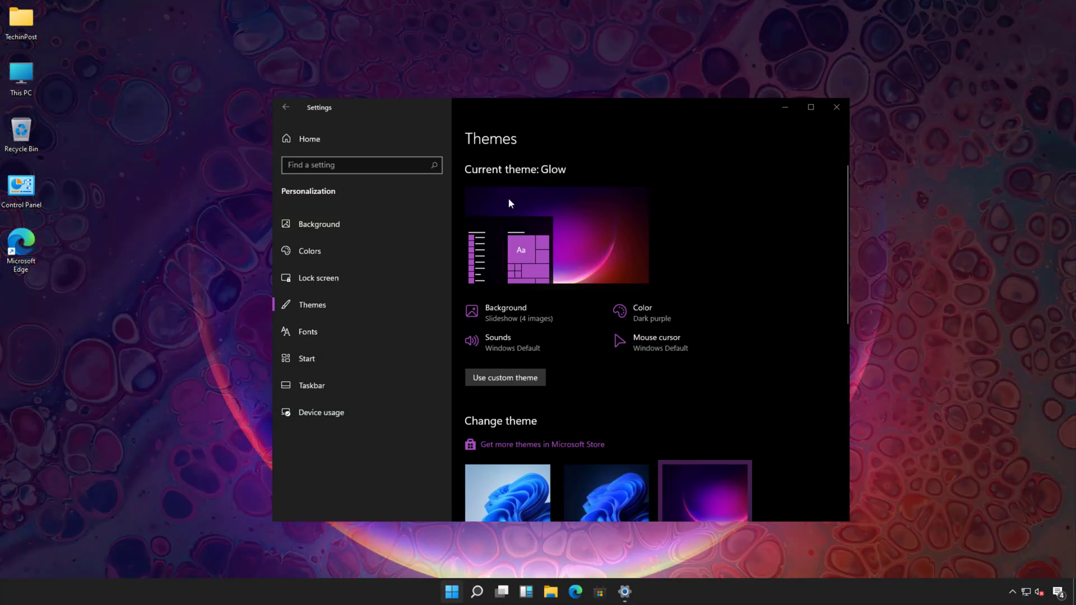
View the Start menu's look with the Glow theme, and minimize and restore the Settings window
click(452, 592)
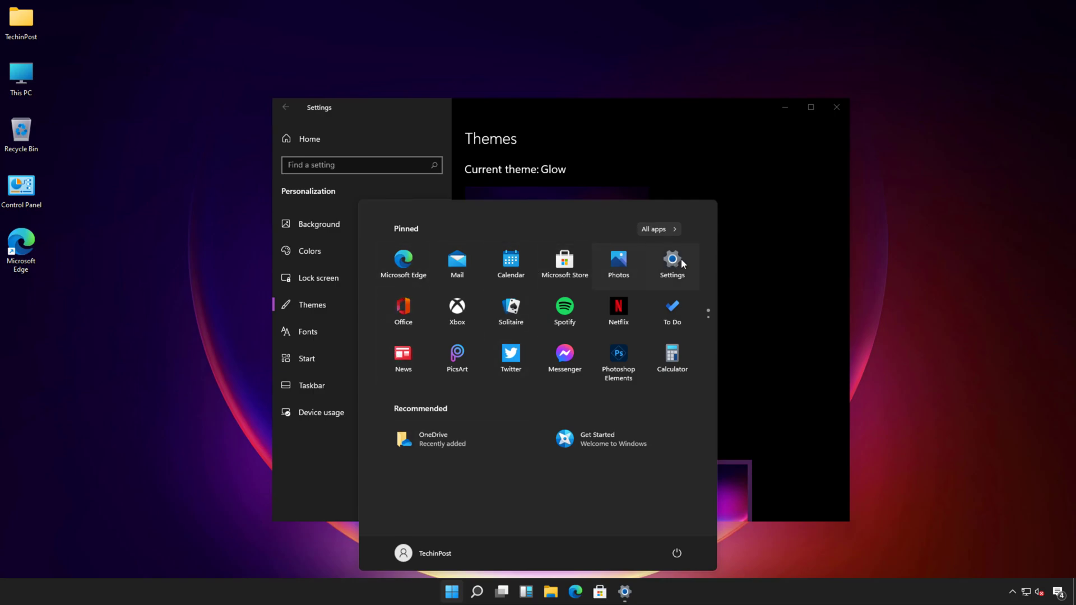
click(778, 342)
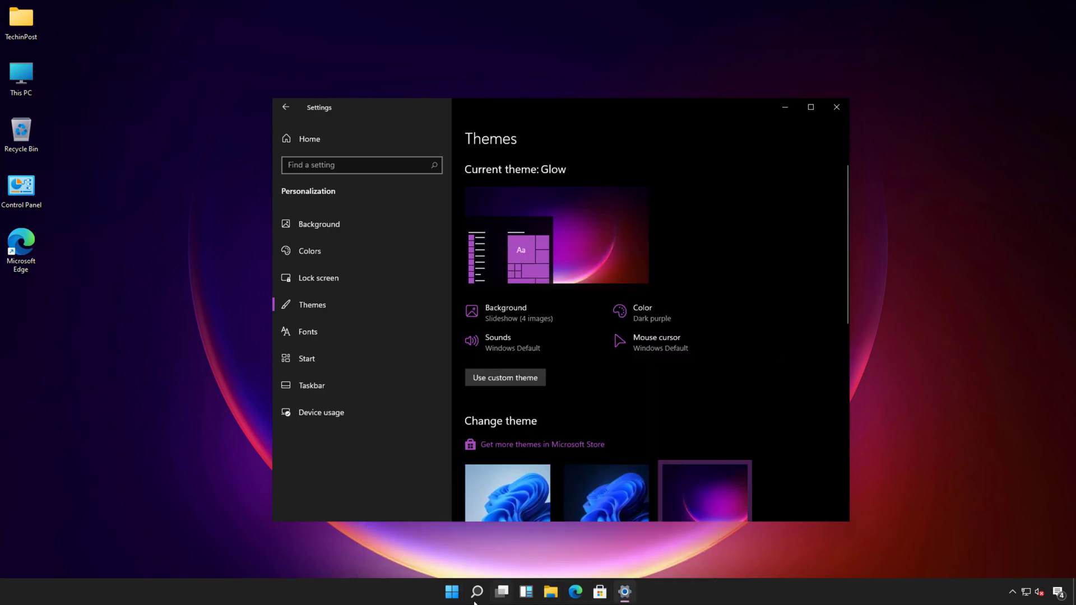
click(622, 594)
click(618, 594)
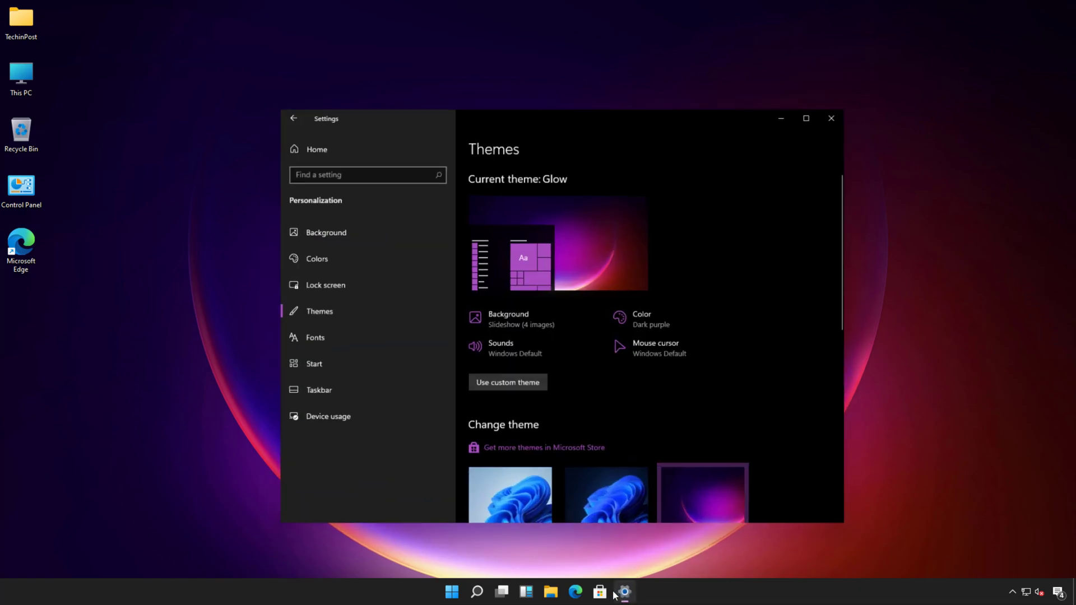
Apply the Captured Motion theme and view the Start menu's look with it
scroll(531, 384, down, 1)
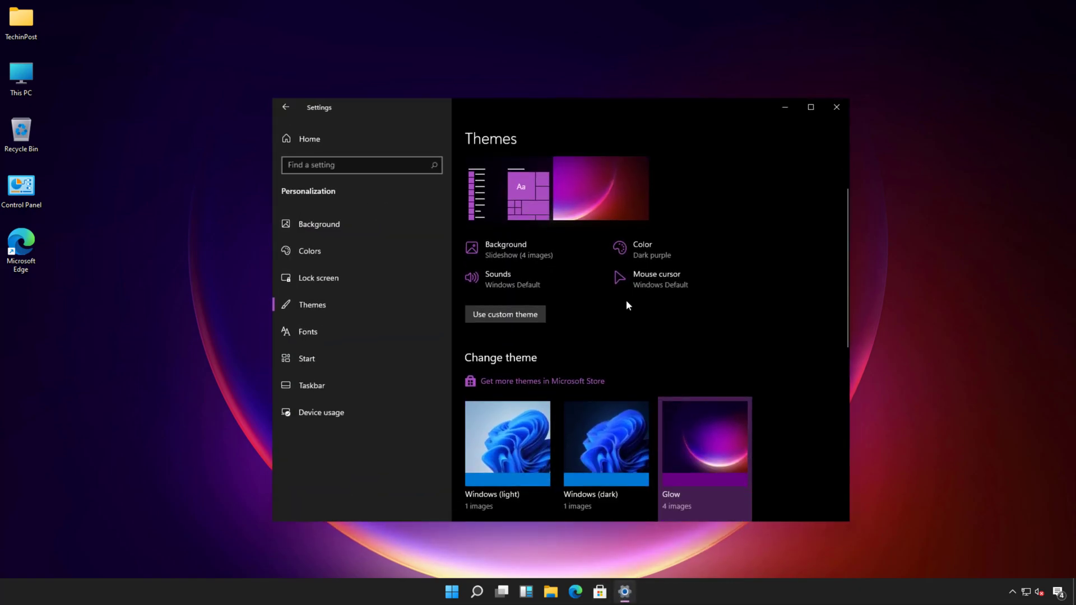
scroll(627, 304, down, 5)
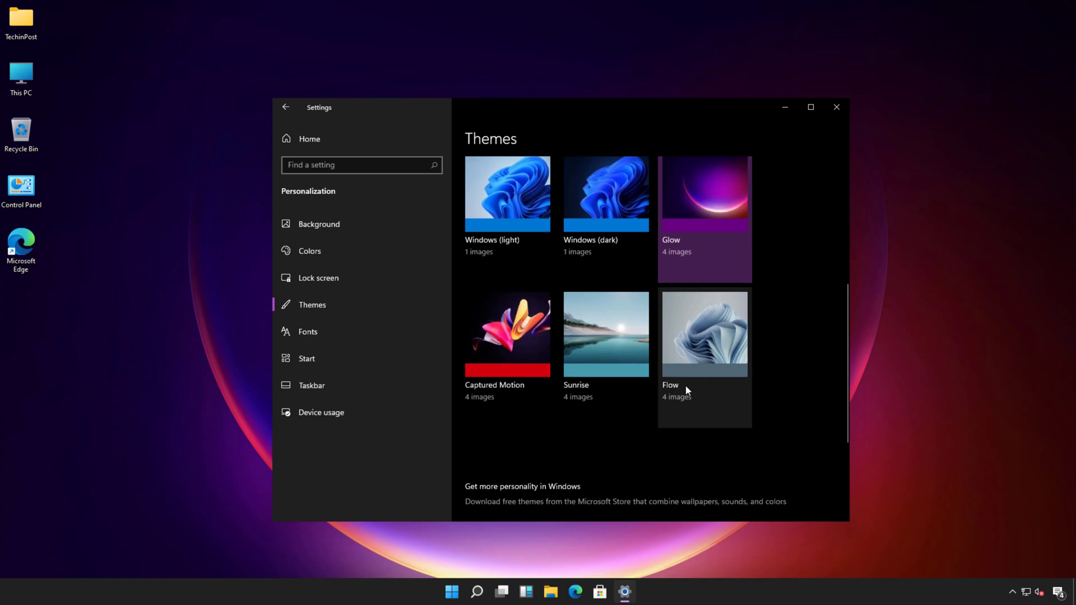
click(509, 339)
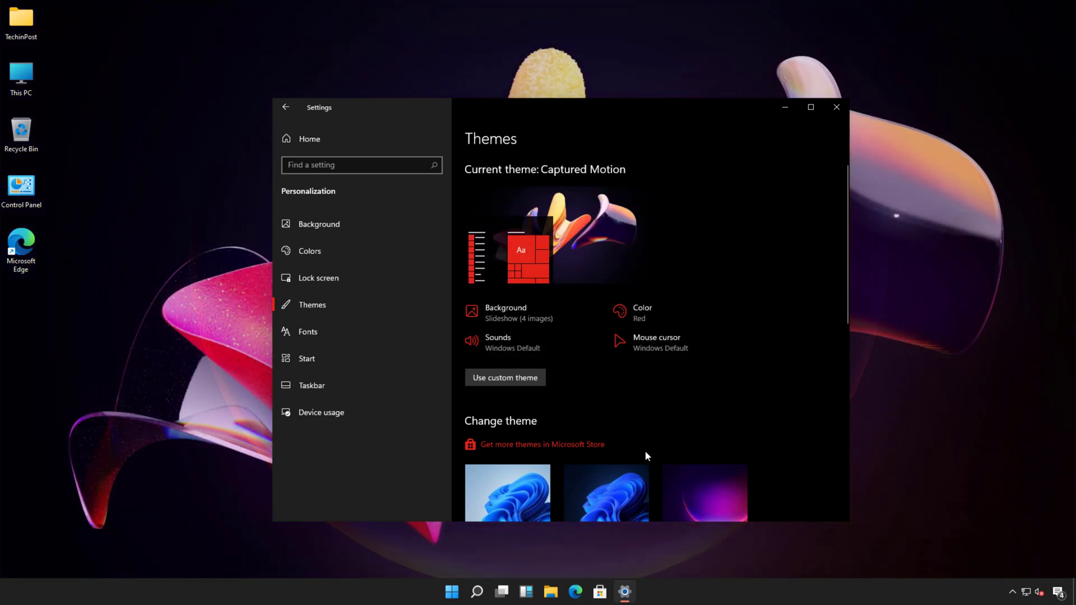
click(451, 592)
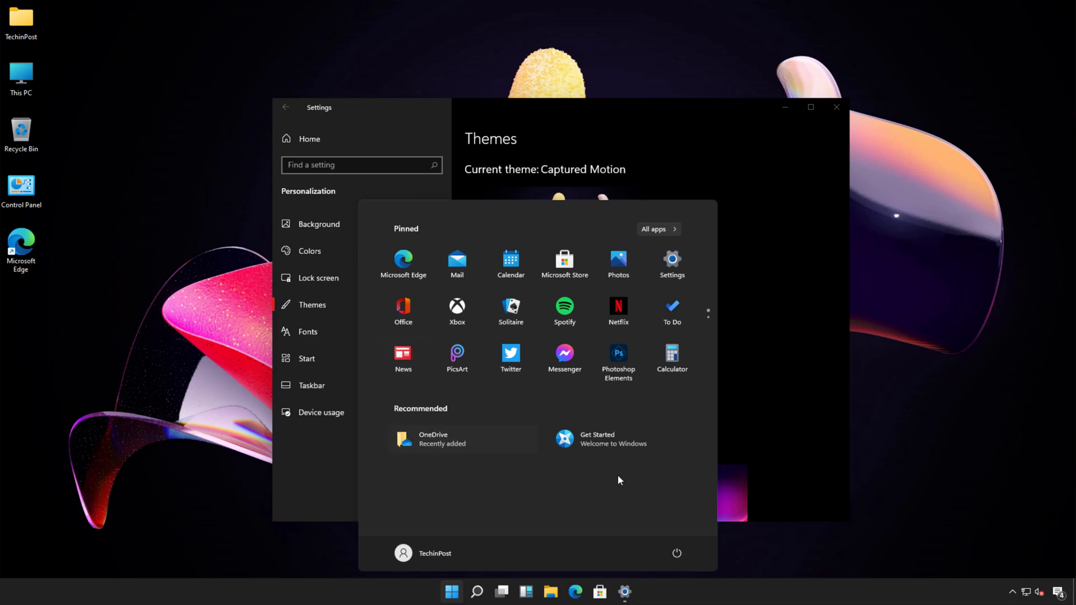
click(769, 462)
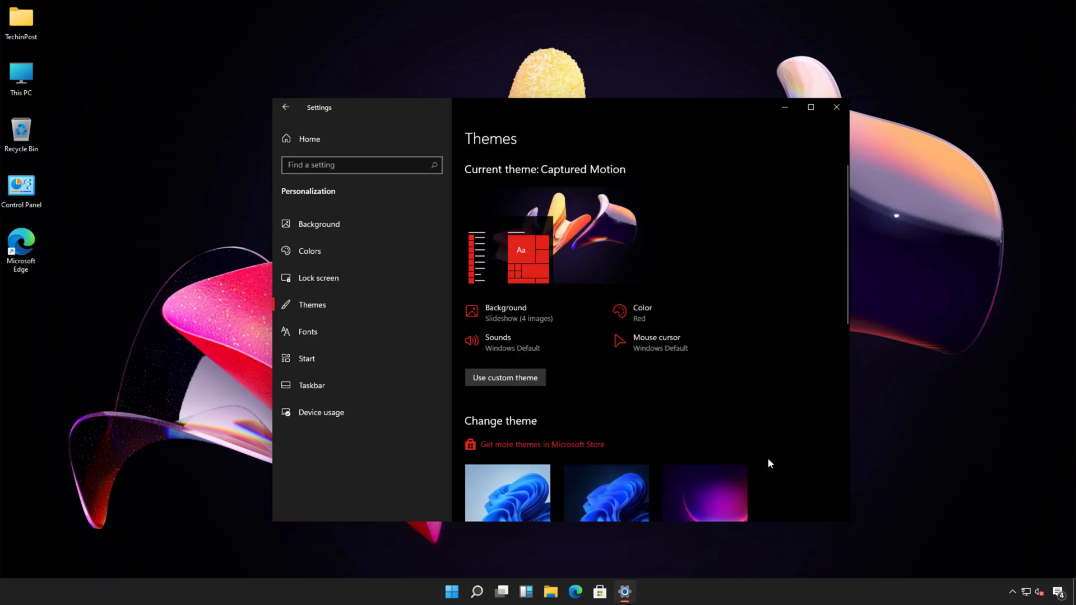
Apply the Flow theme from the theme gallery
scroll(744, 445, down, 5)
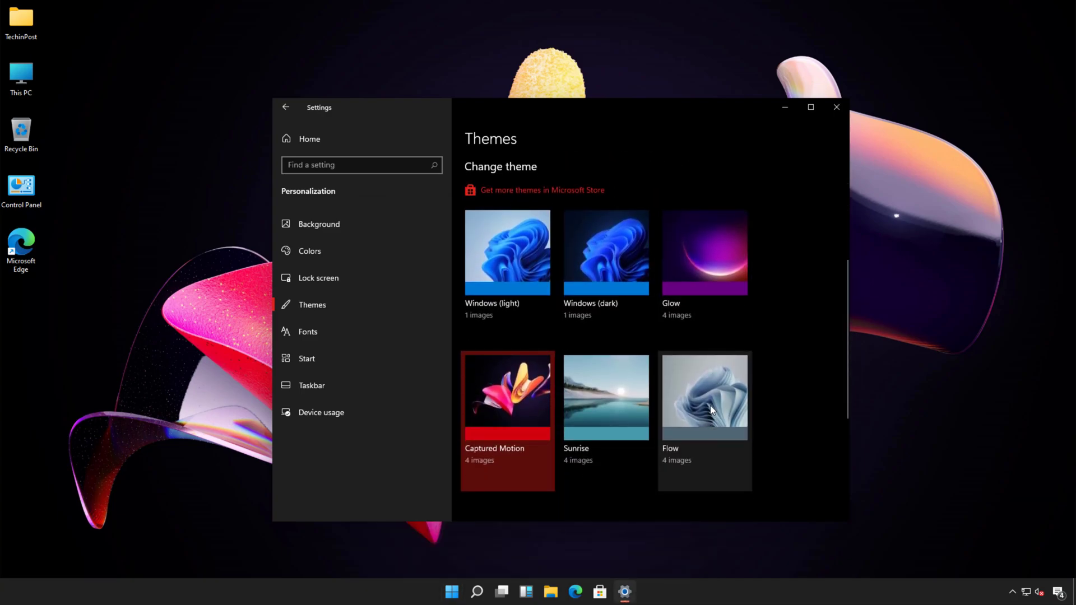
click(709, 406)
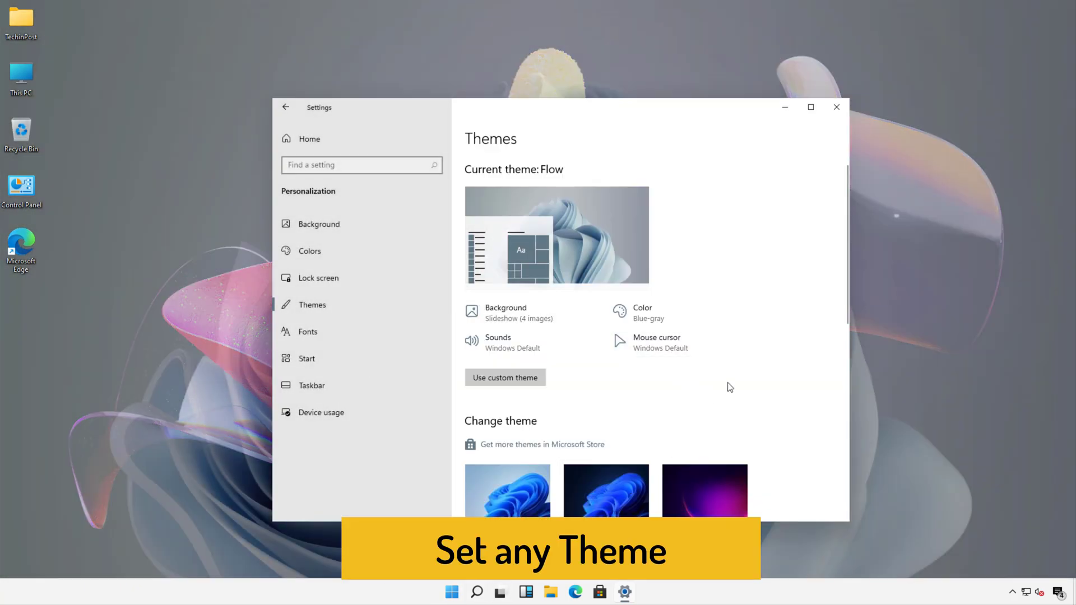
scroll(732, 387, down, 5)
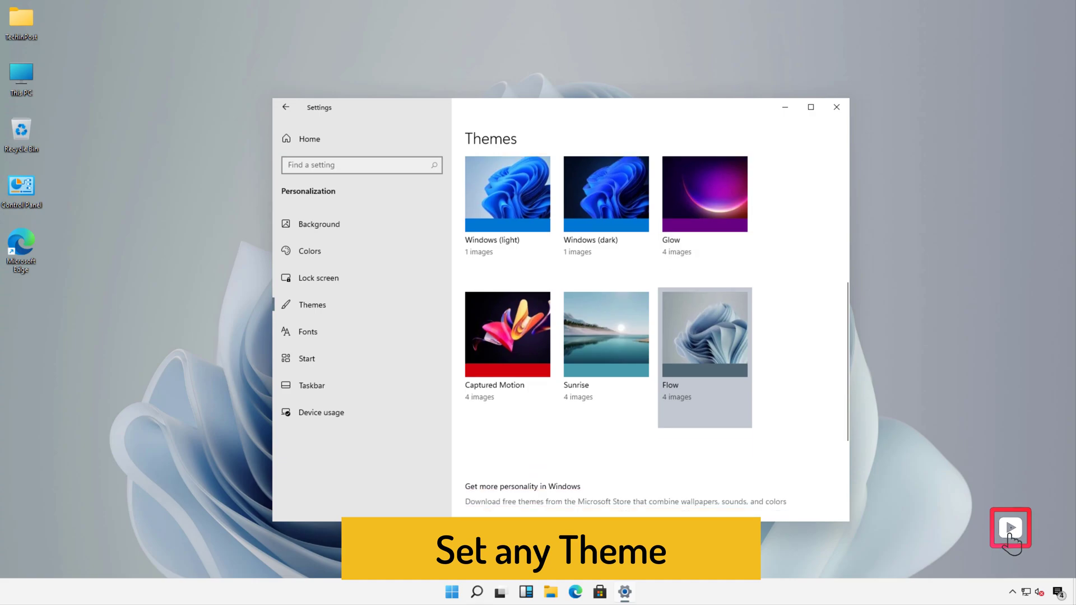
View the Start menu's look with the Flow theme, return to Settings and close it
click(456, 592)
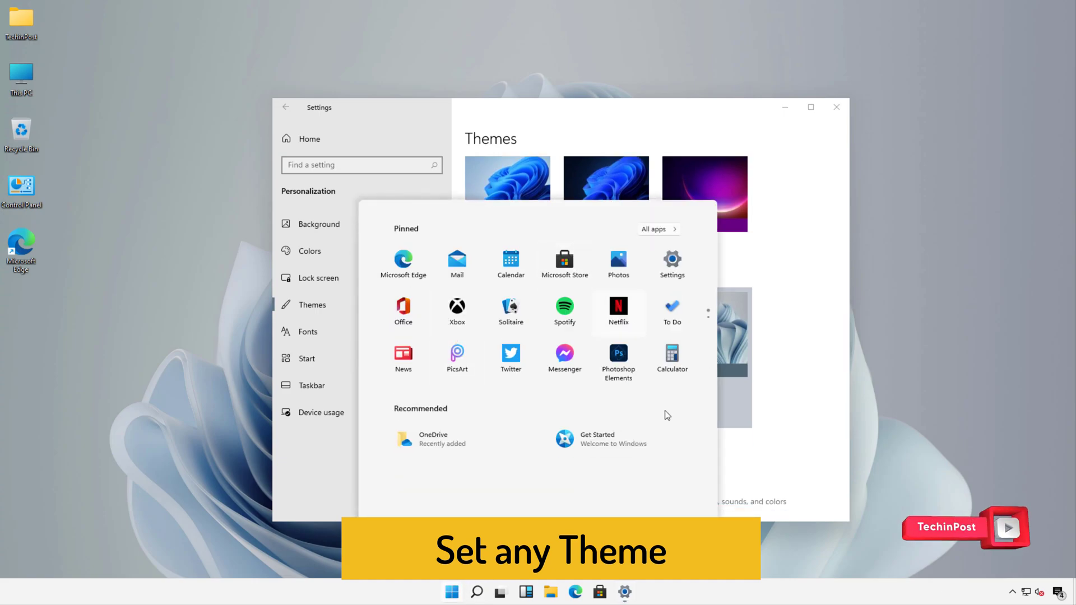
click(685, 259)
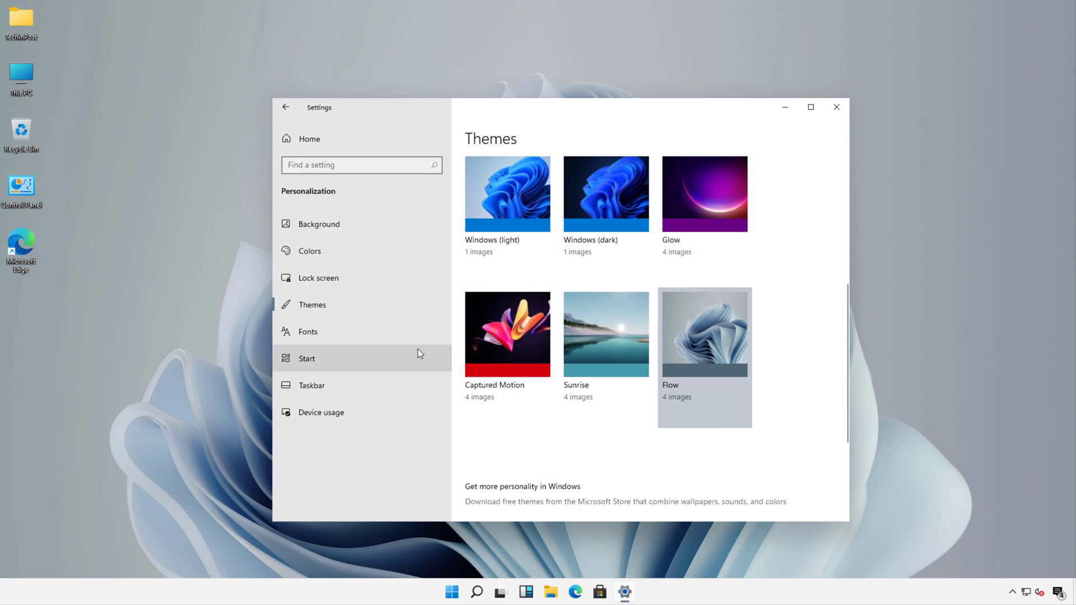
scroll(802, 140, up, 1)
click(835, 108)
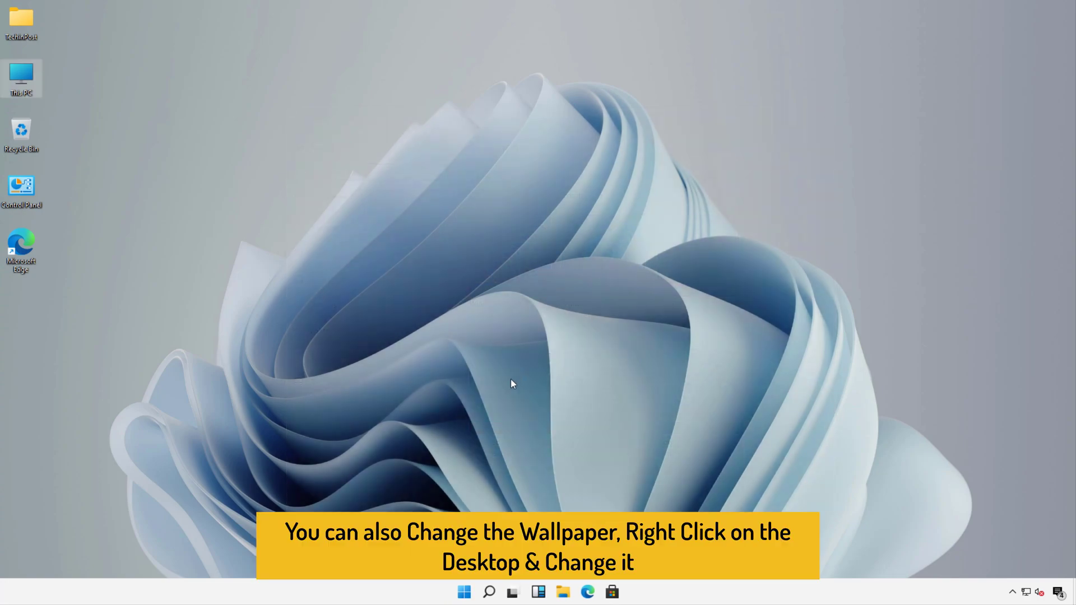
Advance the desktop to the next slideshow background five times directly from the desktop
right_click(513, 385)
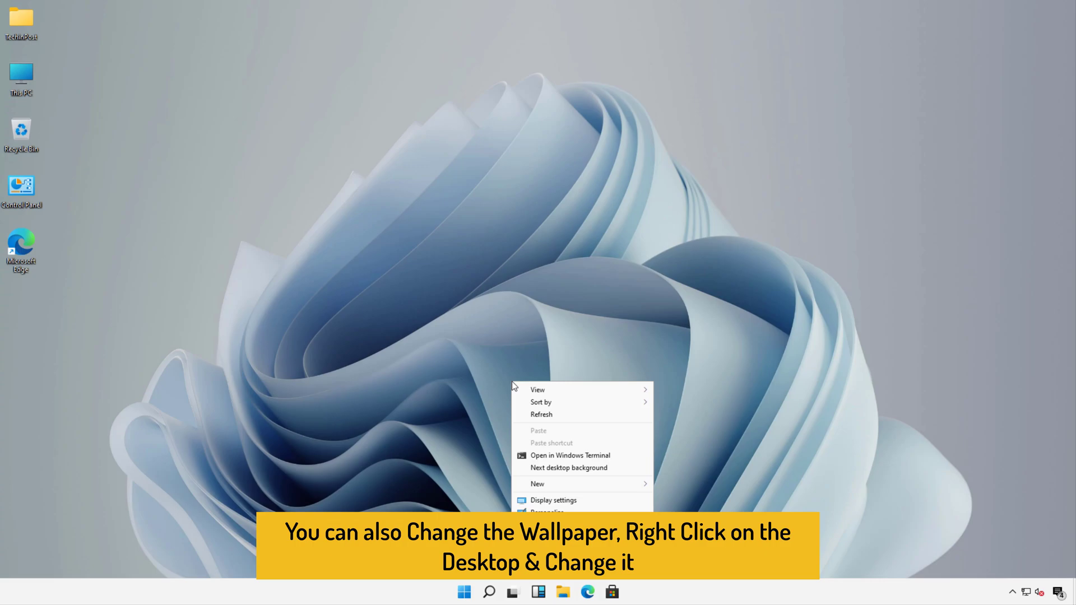
click(550, 470)
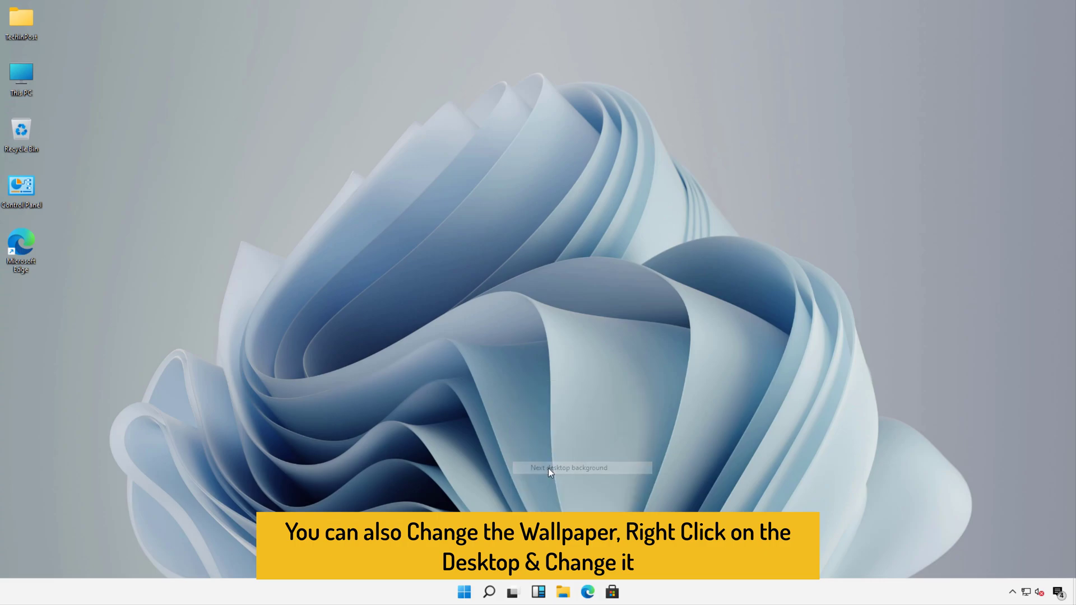
right_click(592, 351)
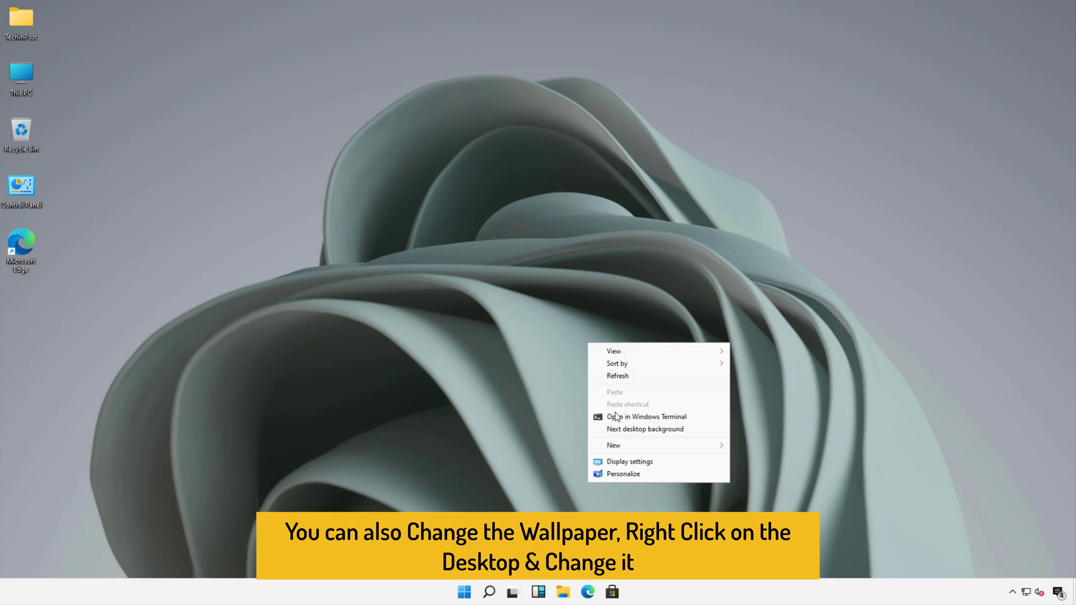
click(617, 431)
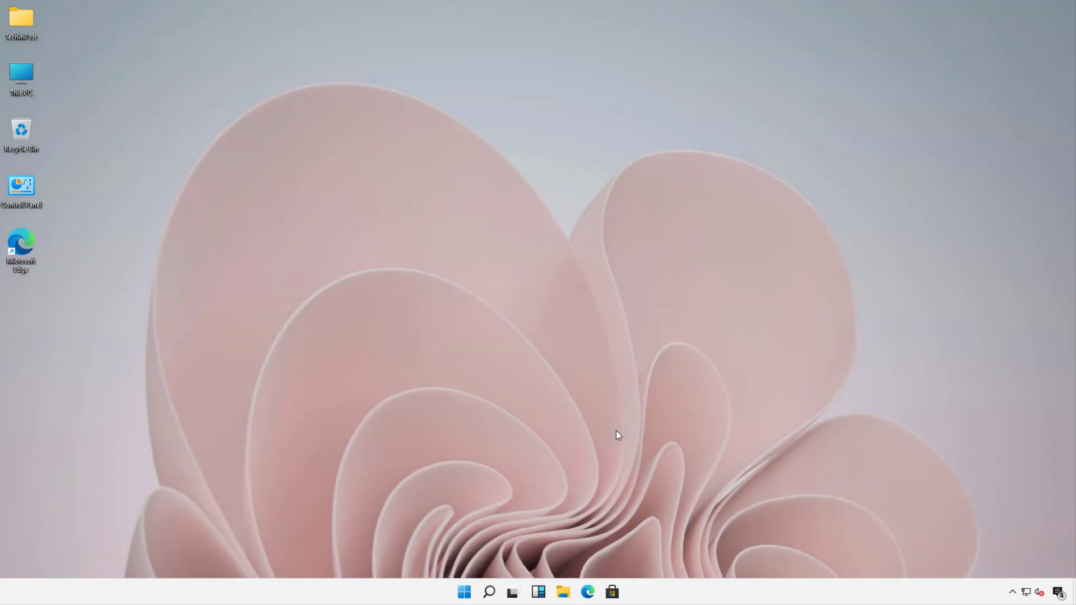
right_click(616, 435)
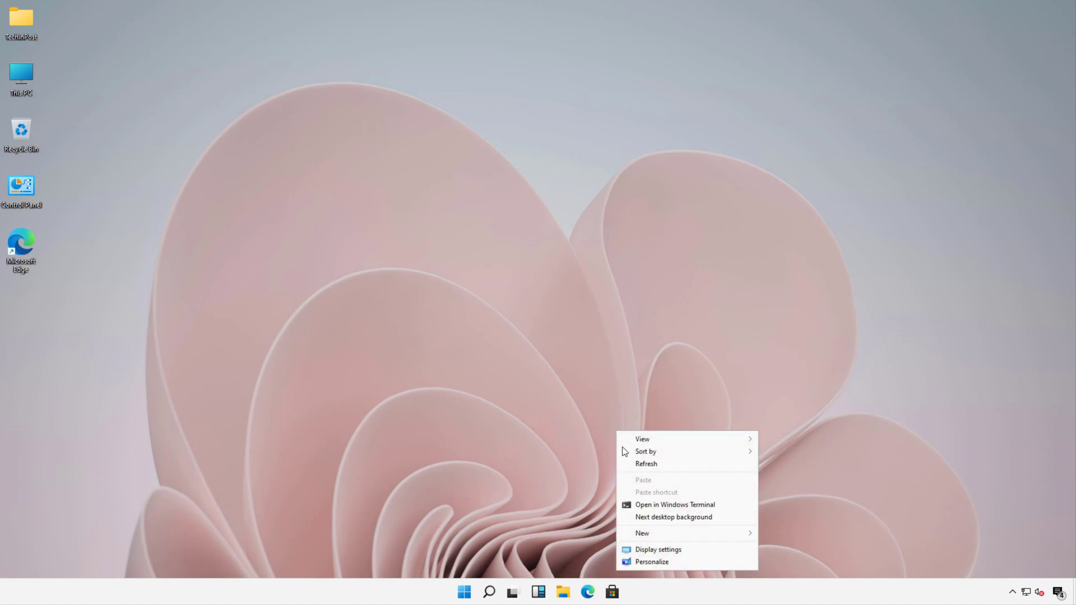
click(636, 519)
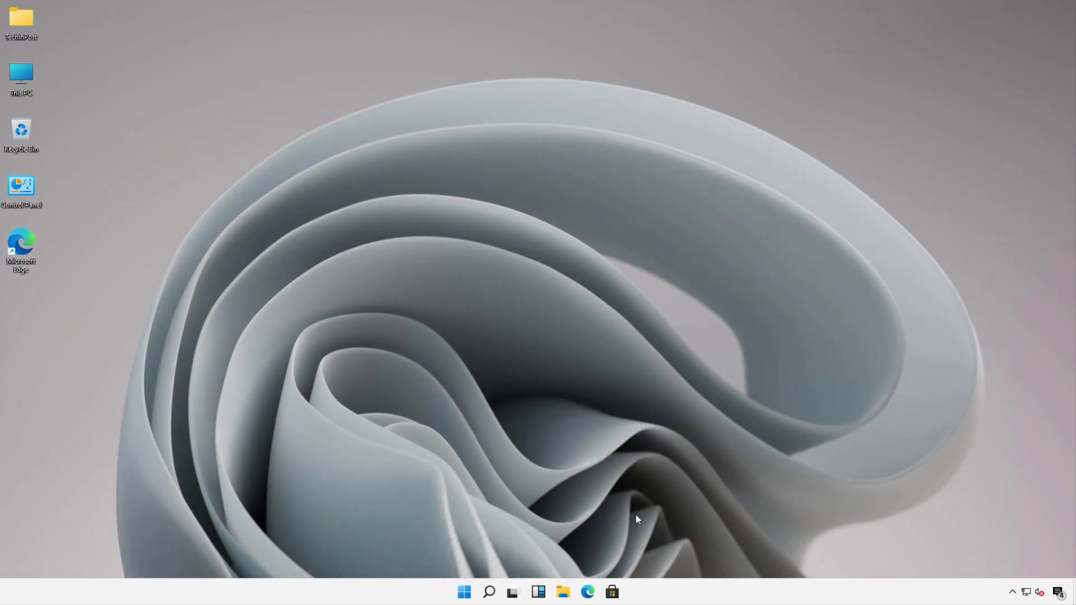
right_click(576, 296)
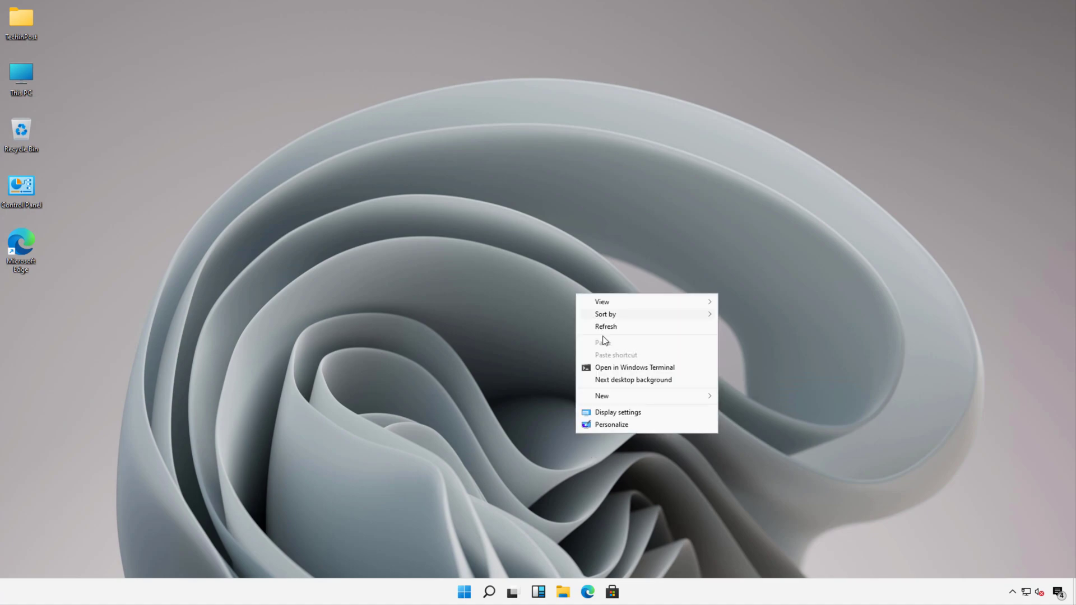
click(604, 379)
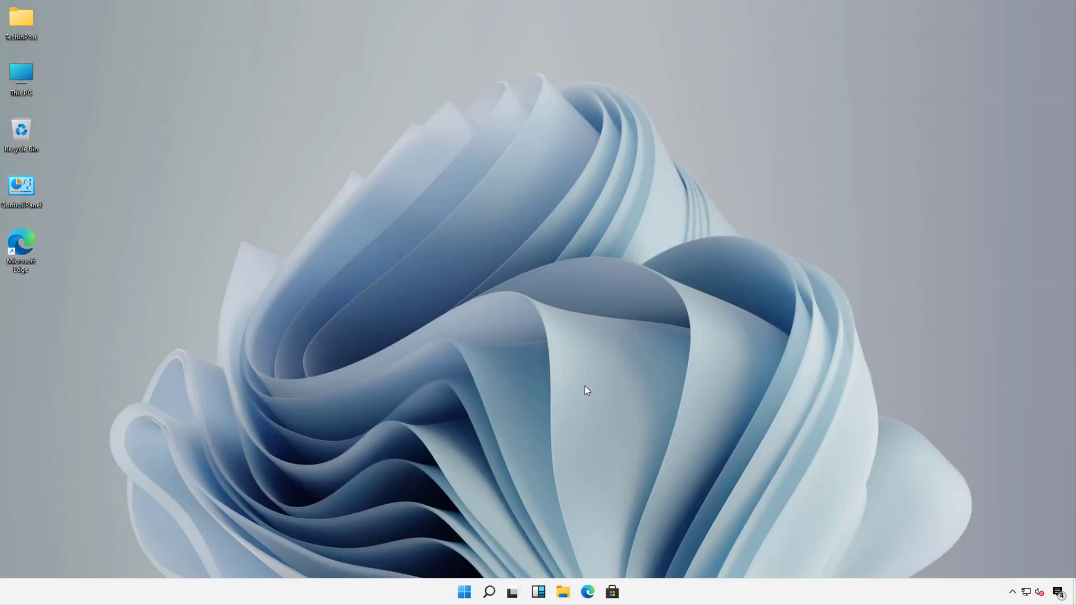
right_click(584, 386)
click(612, 472)
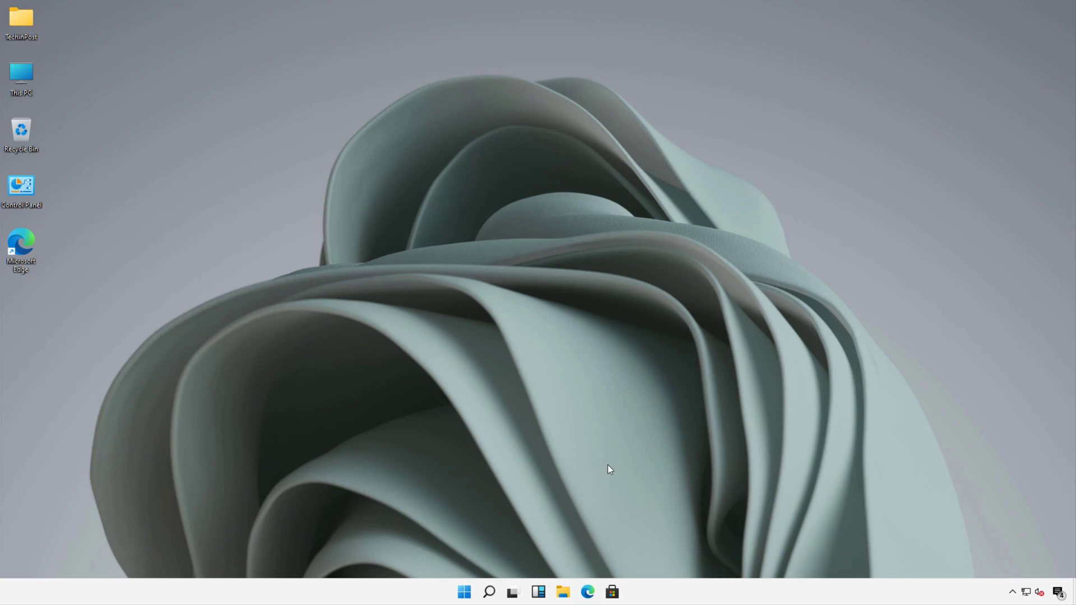